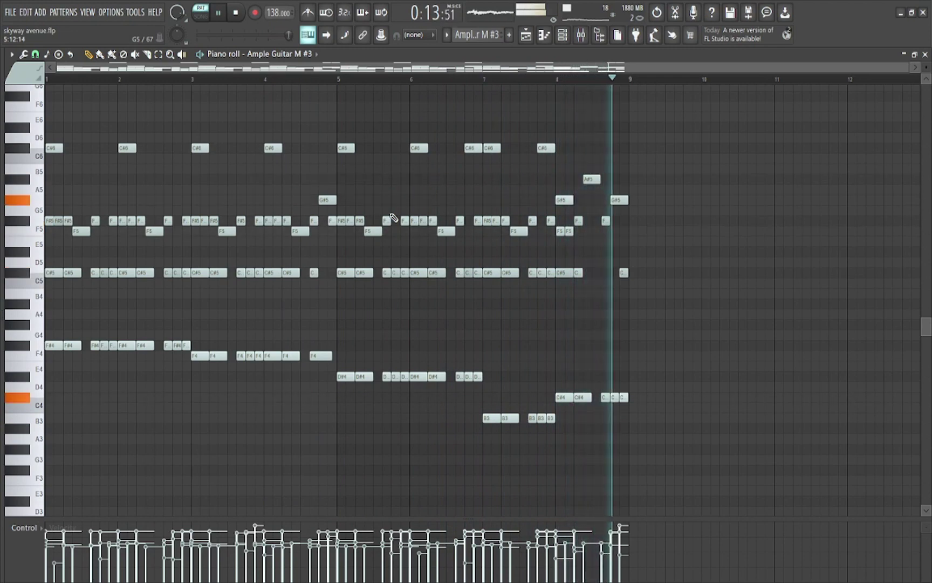
Step: Stop playback and open the Ample Guitar M #2 pattern from the playlist in the piano roll
key("space")
left_click(526, 37)
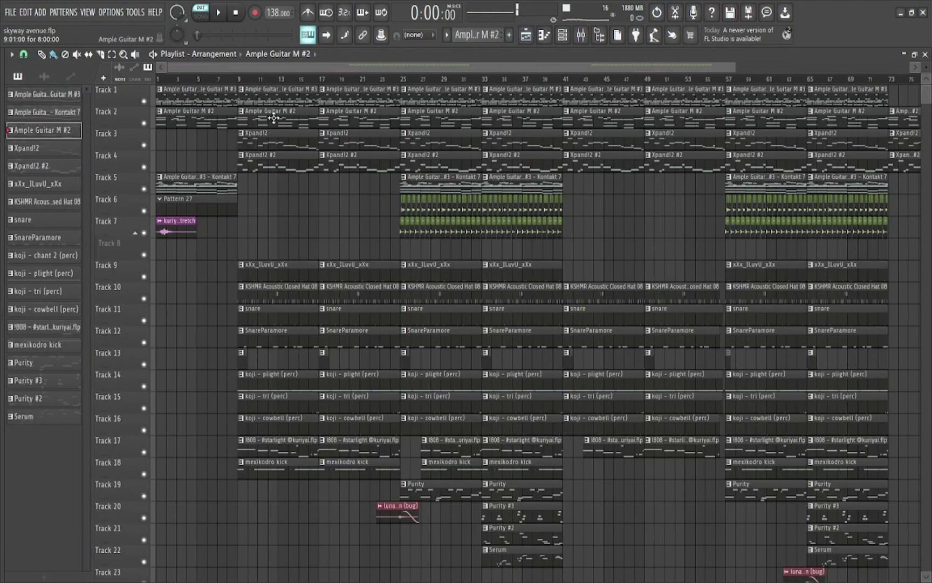
double_click(274, 117)
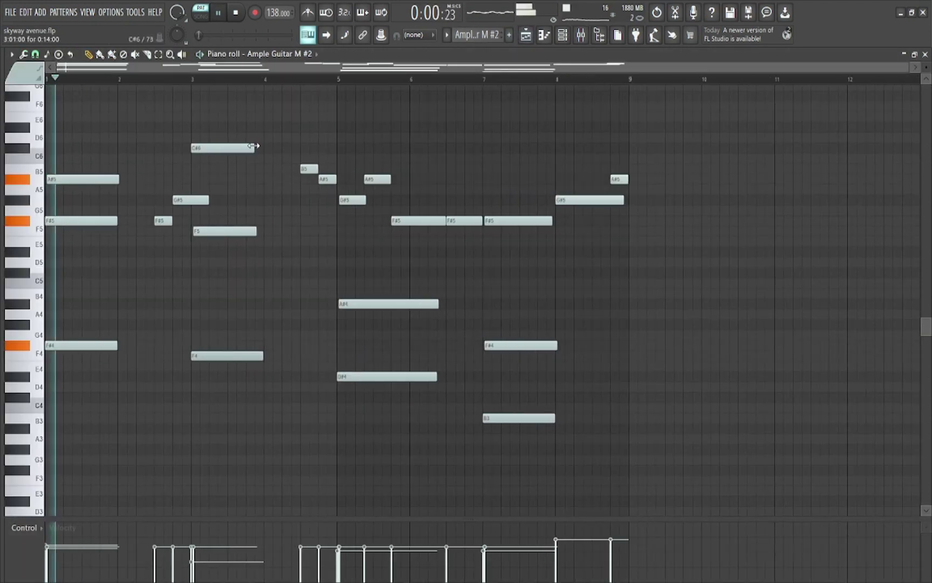
Step: Inspect the Fruity Convolver and Fruity parametric EQ 2 on the Ample Guitar M #2 mixer track, then return to its notes
left_click(582, 35)
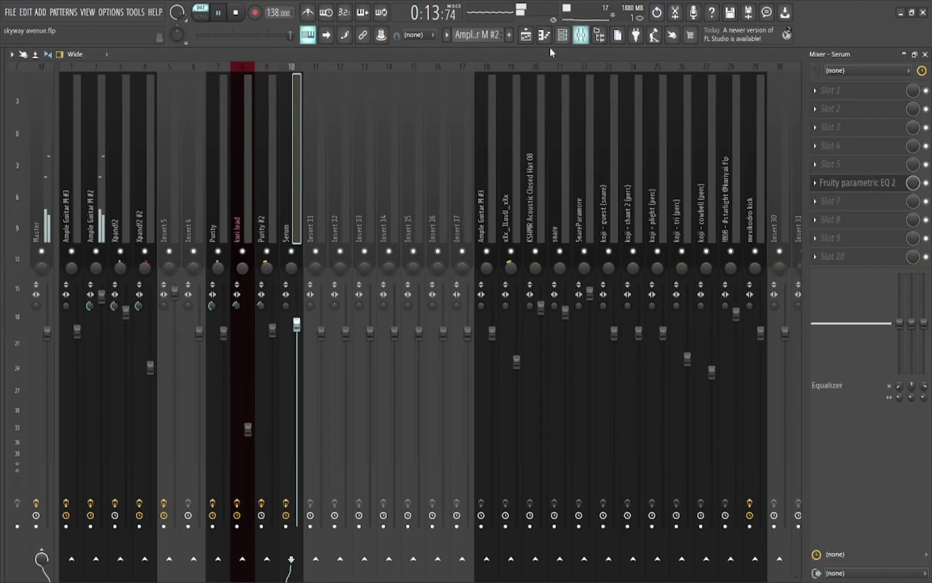
left_click(99, 224)
left_click(863, 183)
left_click(864, 184)
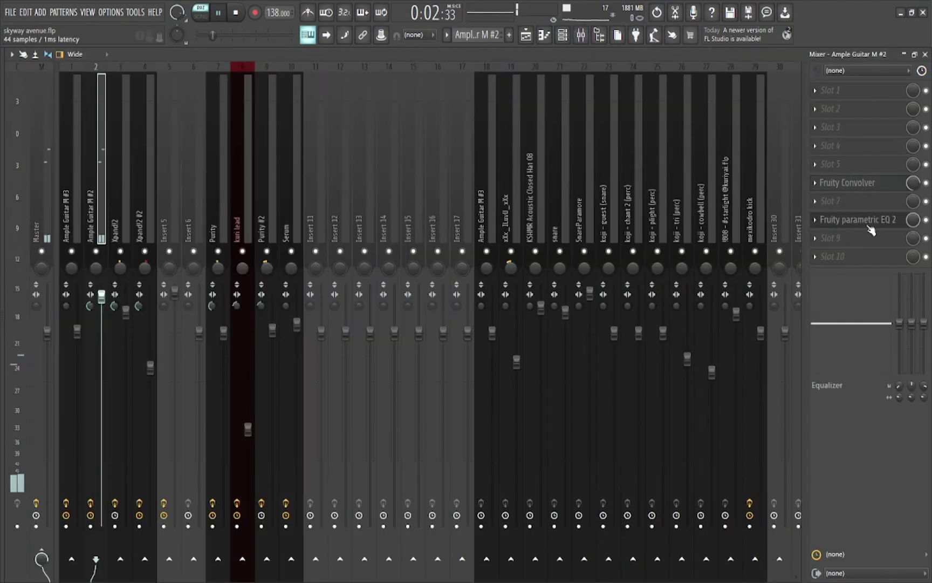
left_click(857, 220)
left_click(858, 220)
left_click(555, 33)
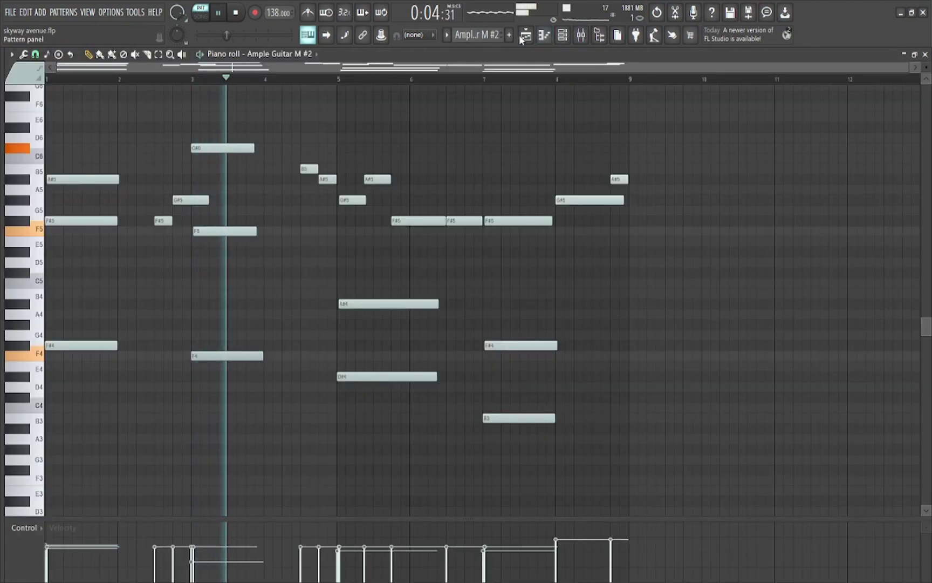
Step: Open the Xpand!2 pattern in the piano roll and play its melody
left_click(526, 35)
double_click(255, 135)
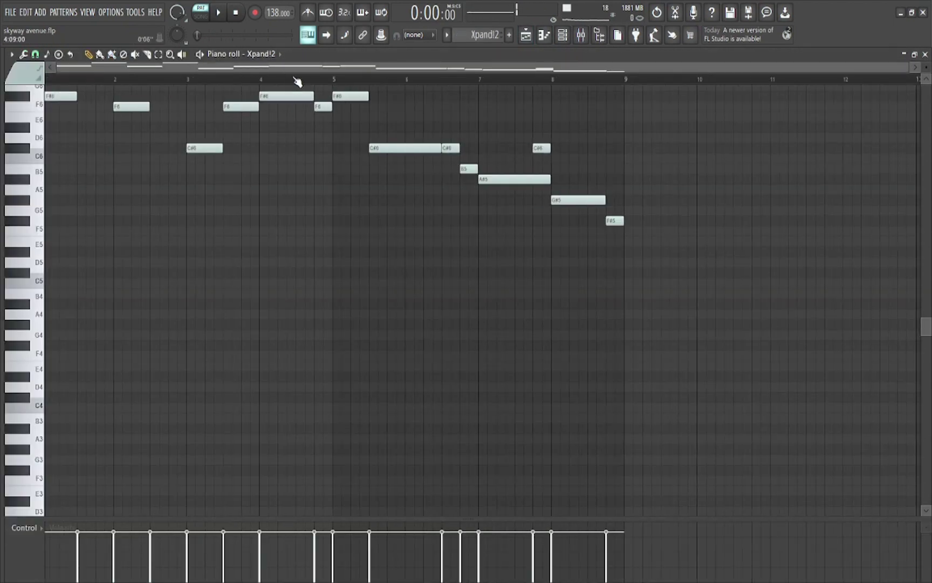
scroll(181, 257, "up", 5)
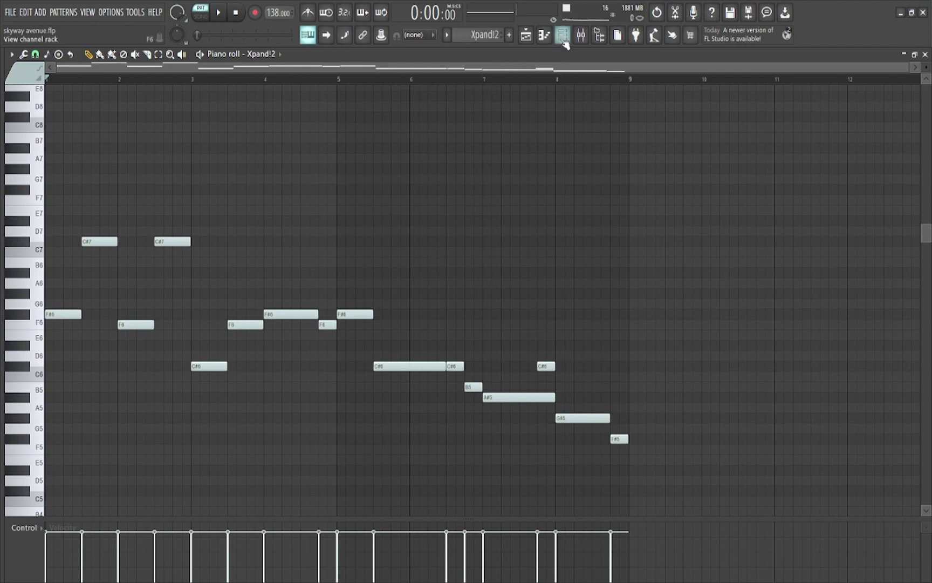
key("space")
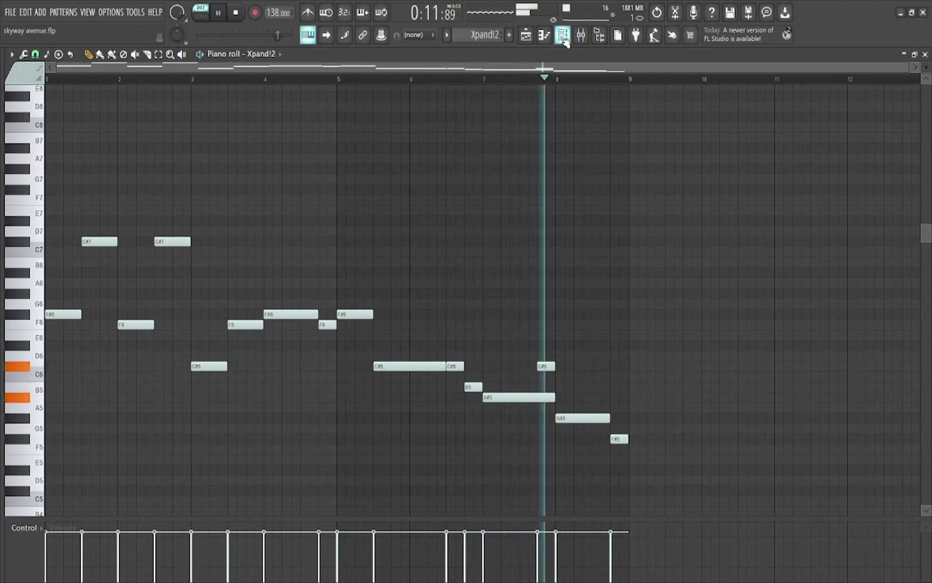
Step: Open the Xpand!2 channel's instrument to view its preset, and close it
left_click(563, 38)
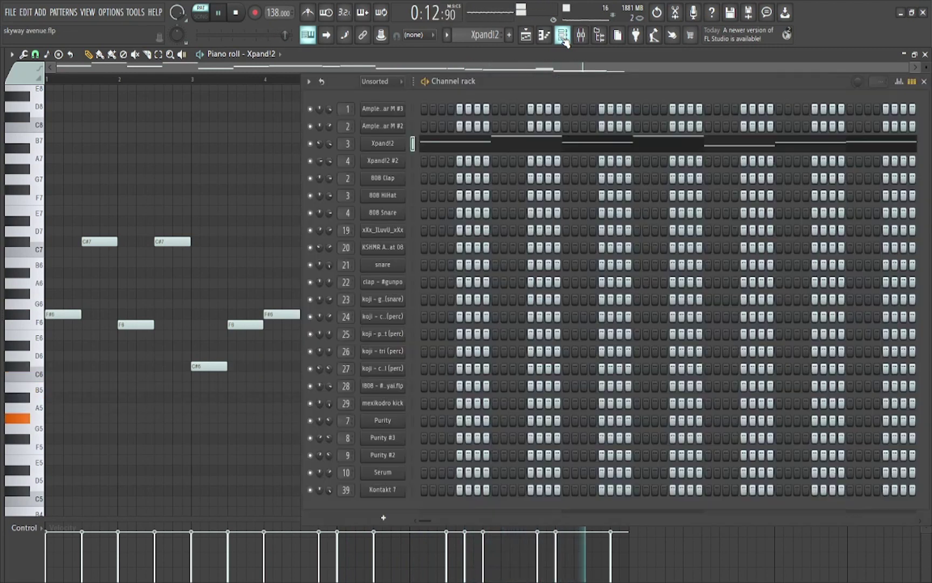
left_click(404, 144)
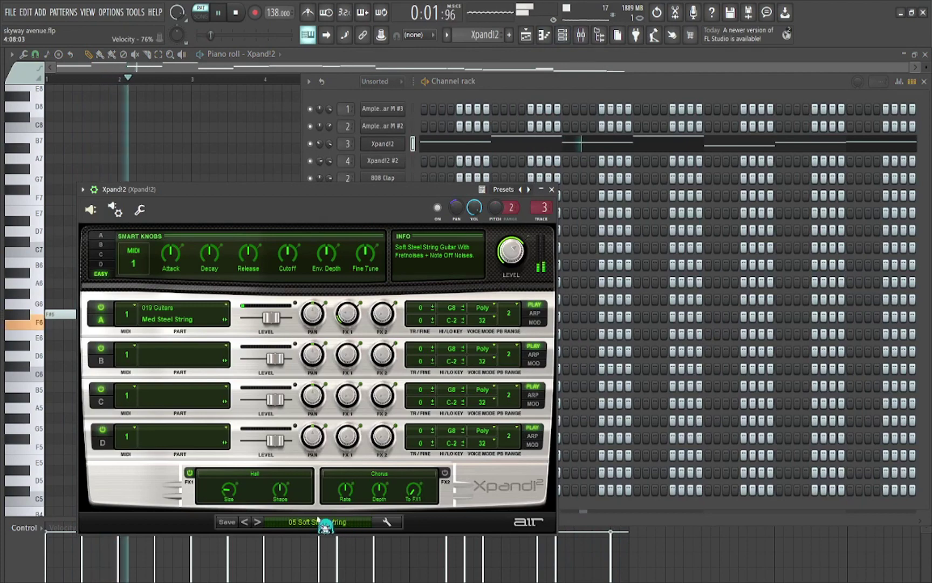
left_click(218, 156)
Step: Inspect the kuri delay 4 melos effect on the Xpand!2 mixer track and return to the piano roll
key("F9")
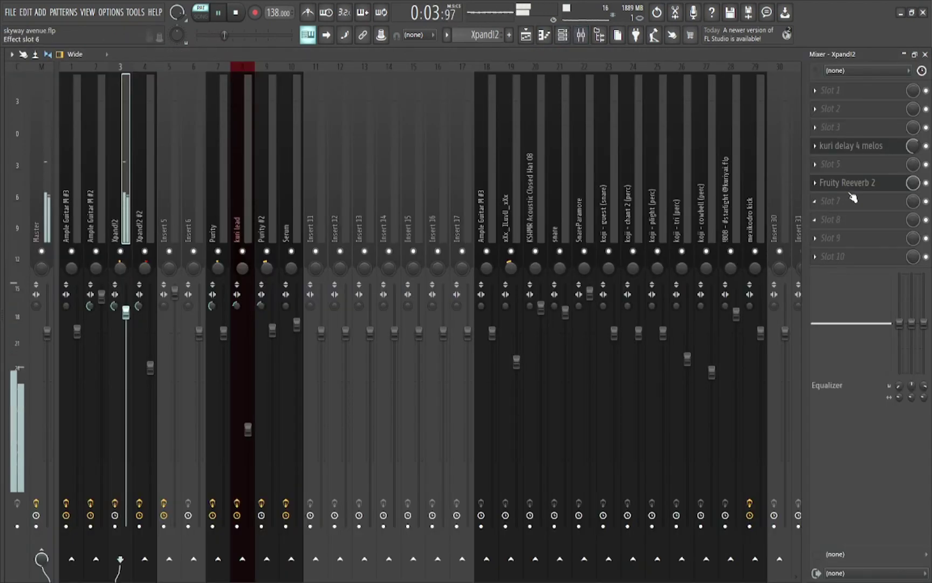
left_click(858, 146)
left_click(858, 146)
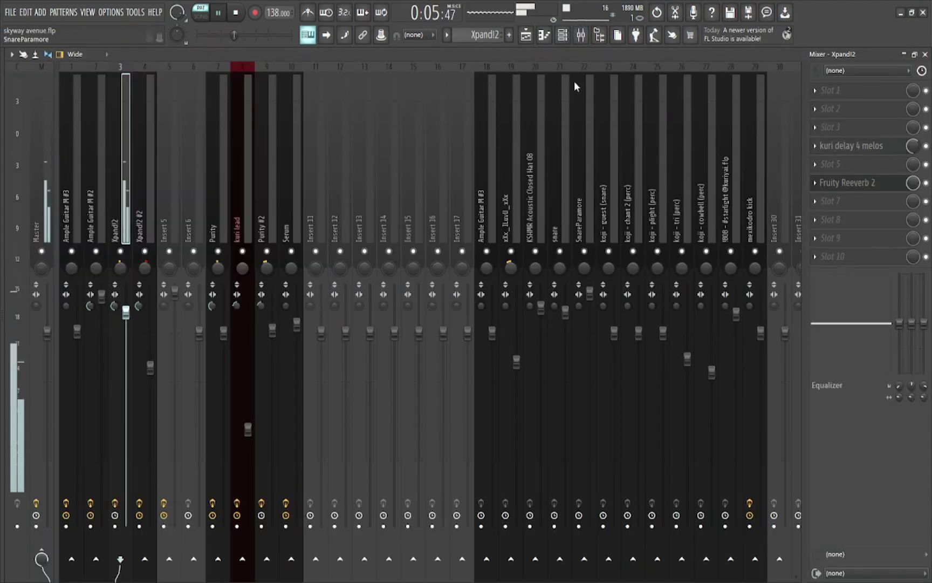
left_click(547, 35)
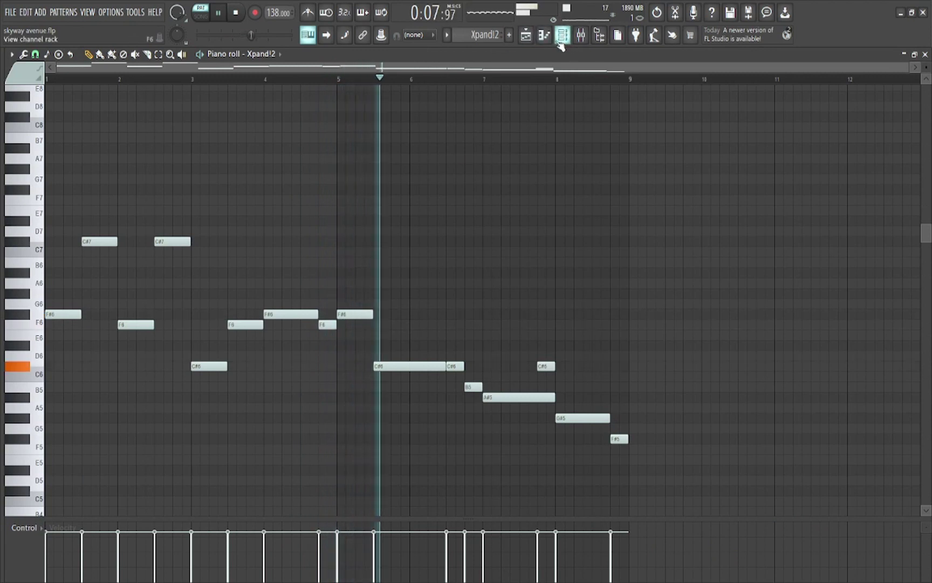
Step: Open the Xpand!2 #2 pattern from the playlist and view its notes during playback
left_click(527, 39)
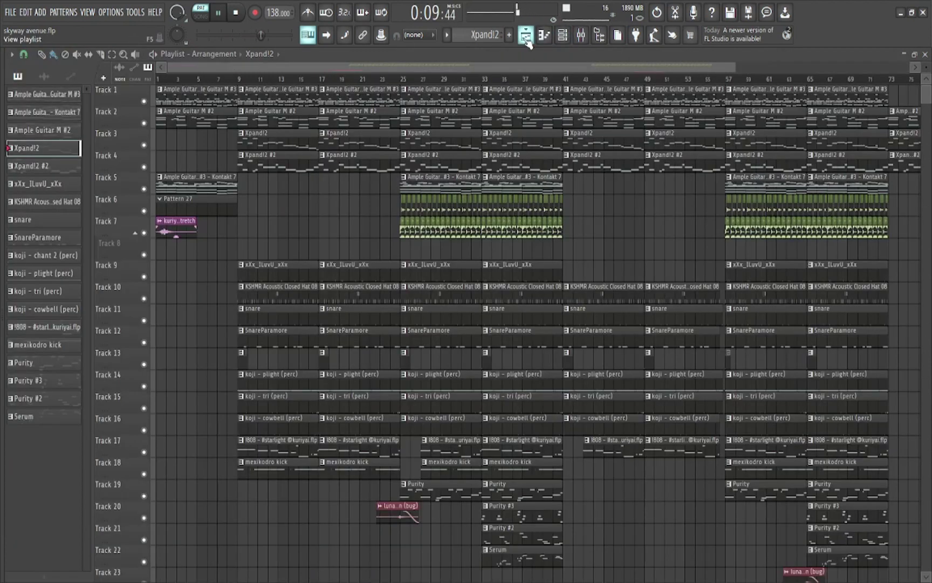
double_click(283, 157)
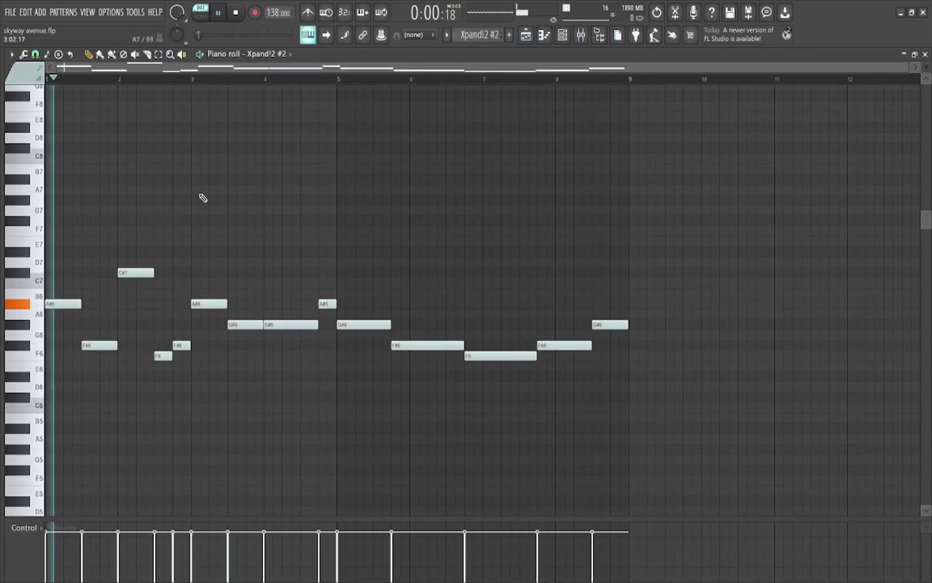
scroll(260, 204, "down", 1)
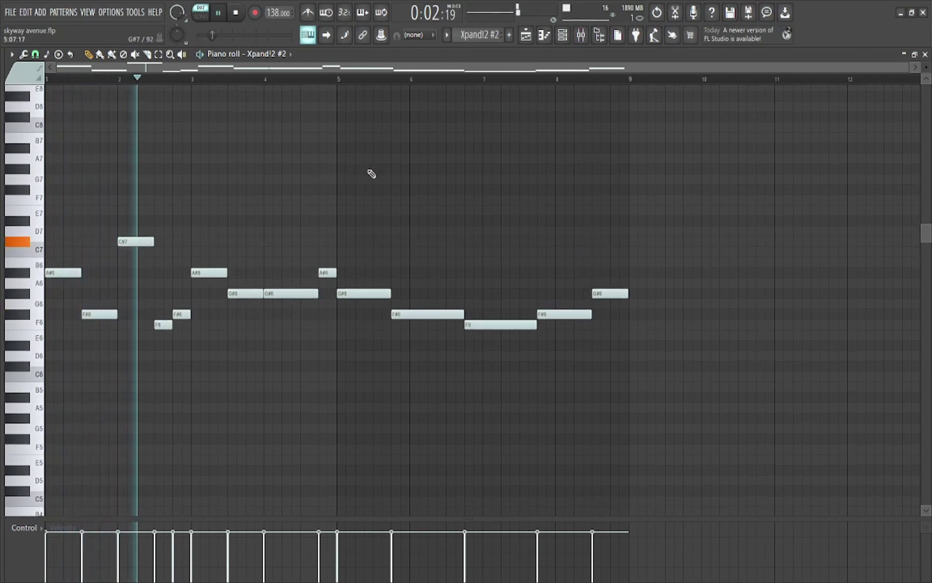
Step: Open the Xpand!2 #2 channel's instrument to view its preset, and return to the piano roll
left_click(571, 36)
left_click(395, 163)
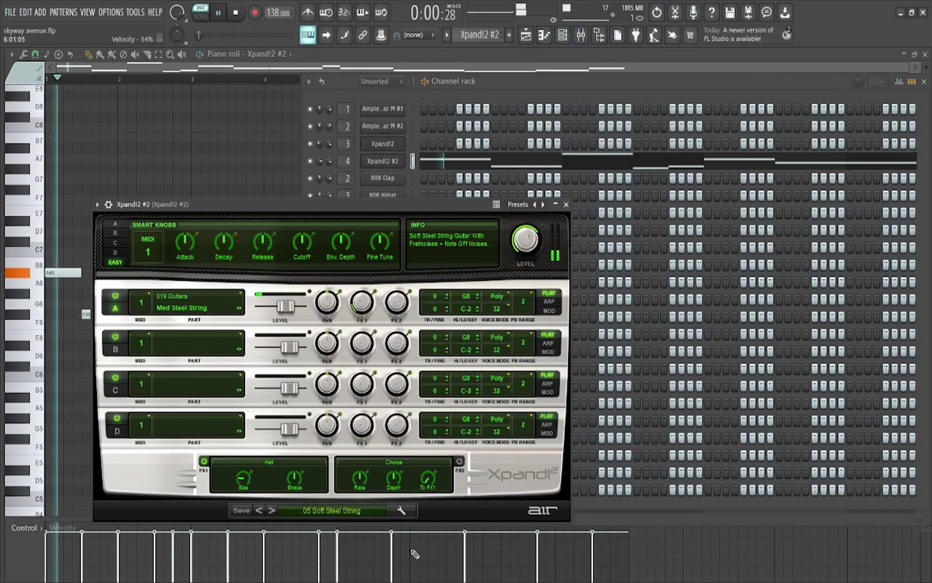
left_click(544, 34)
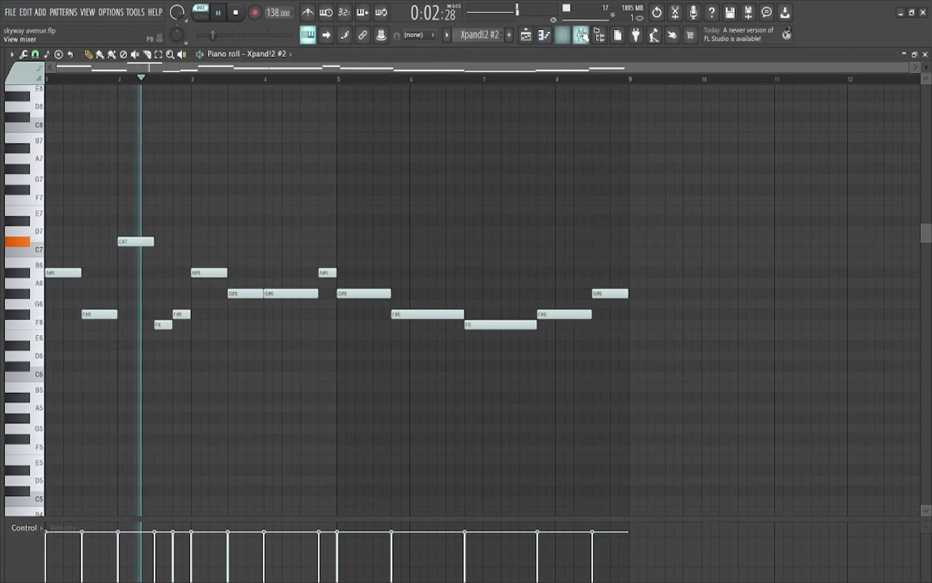
Step: Inspect the Fruity Delay 3 settings on the Xpand!2 #2 mixer track and stop playback
key("F9")
left_click(874, 184)
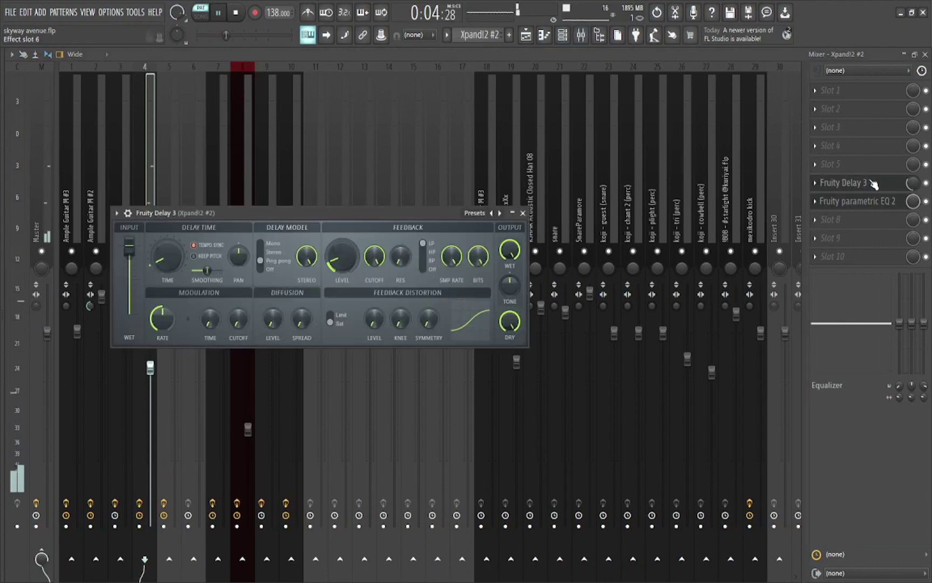
left_click(874, 184)
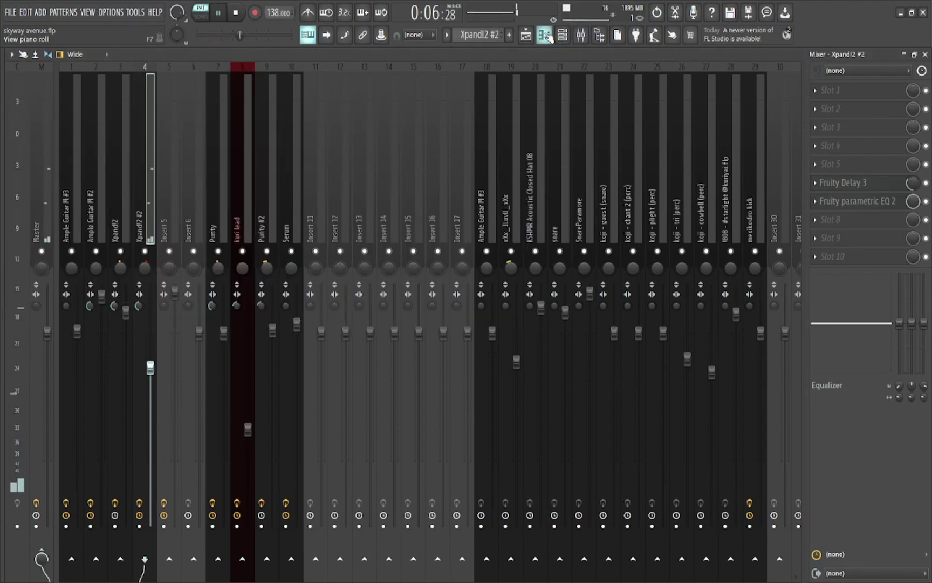
left_click(545, 36)
key("space")
Step: Open the Kontakt 7 pattern on track 5 in the piano roll and play it
left_click(526, 35)
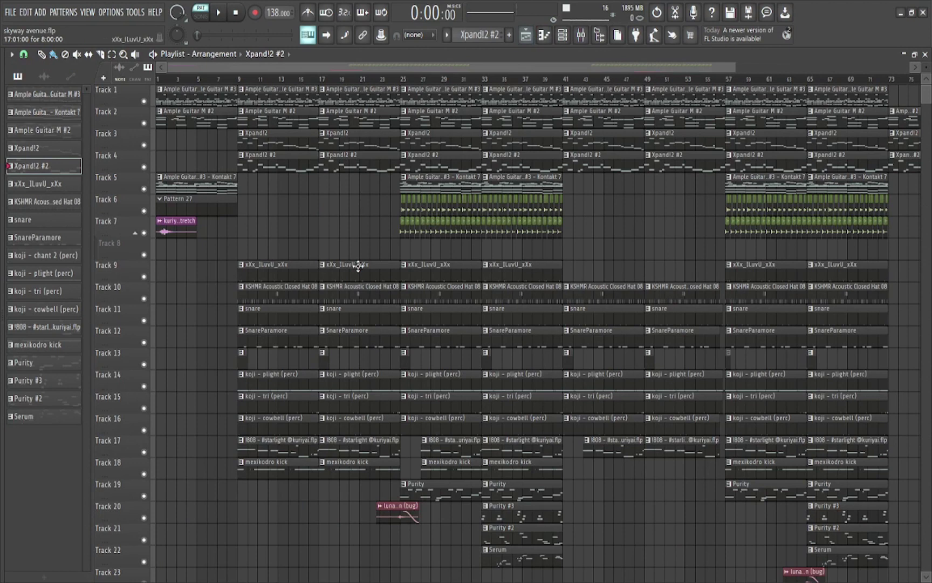
double_click(188, 188)
scroll(237, 228, "down", 4)
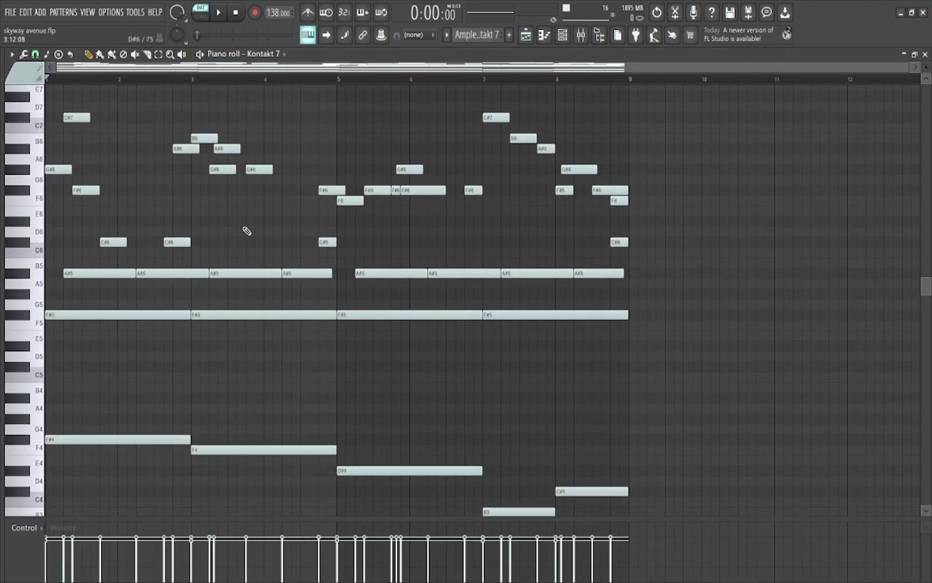
key("space")
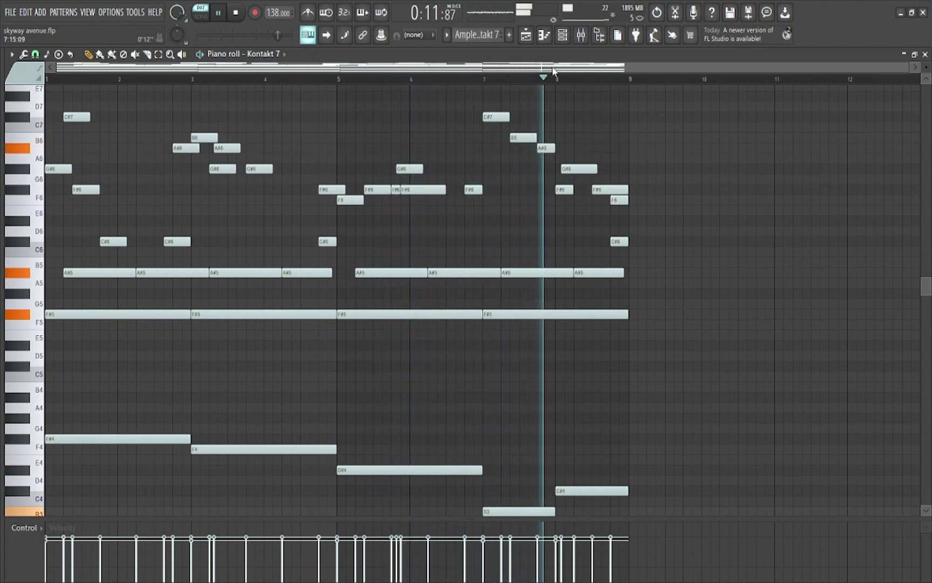
Step: Find and select Insert 39, the Kontakt 7 sound's track, in the mixer
left_click(583, 37)
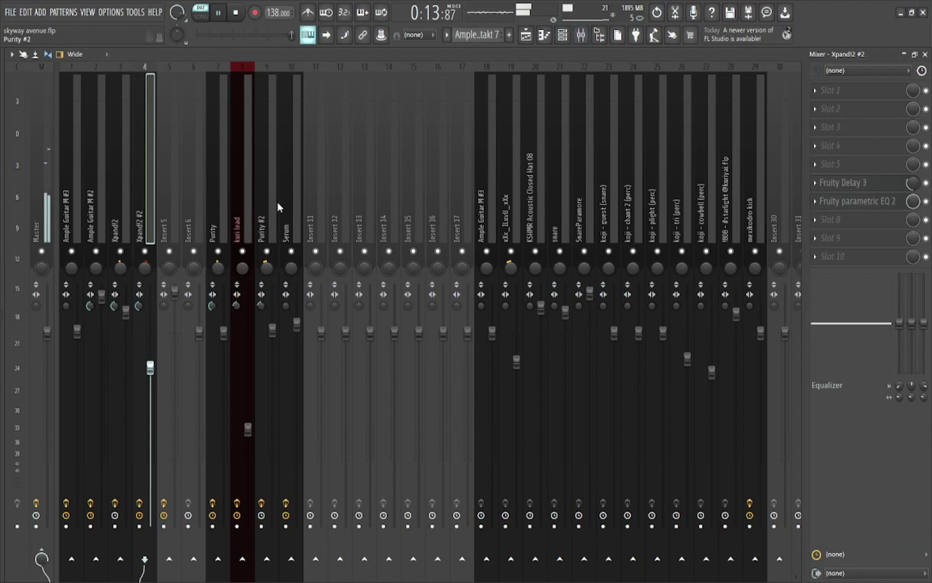
left_click(69, 202)
left_click(782, 205)
scroll(590, 210, "down", 5)
left_click(422, 220)
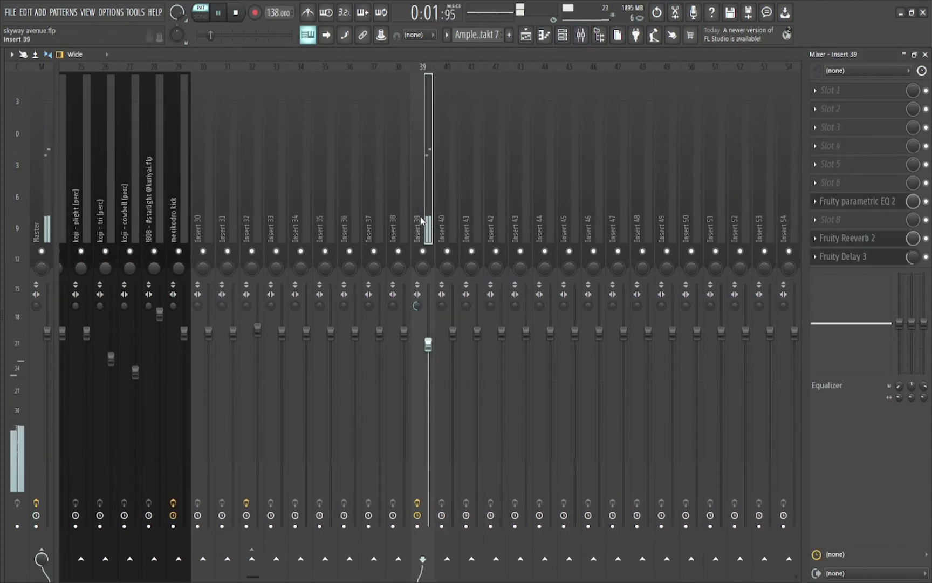
Step: Inspect the Fruity parametric EQ 2, Fruity Reeverb 2 and Fruity Delay 3 effects on Insert 39
left_click(855, 201)
left_click(859, 201)
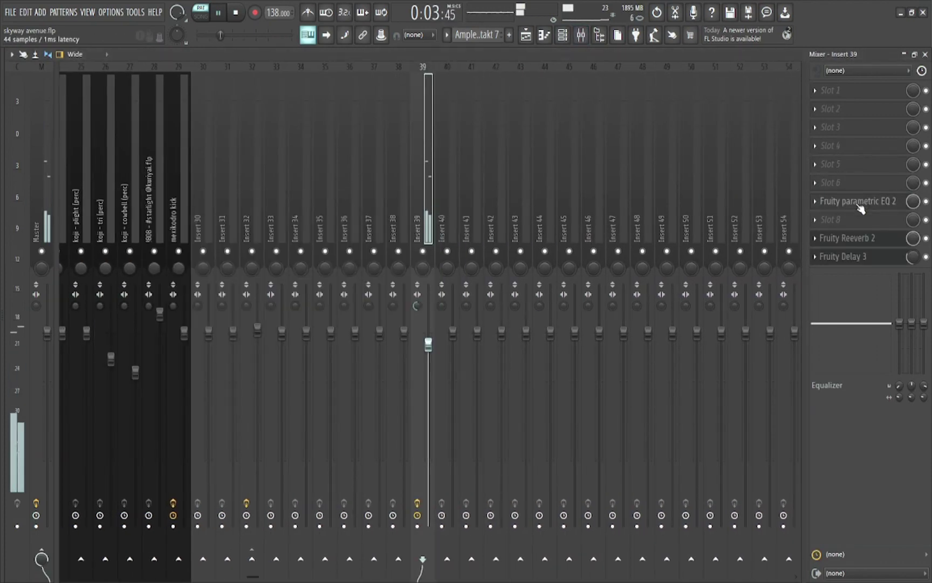
left_click(854, 240)
left_click(853, 241)
left_click(857, 259)
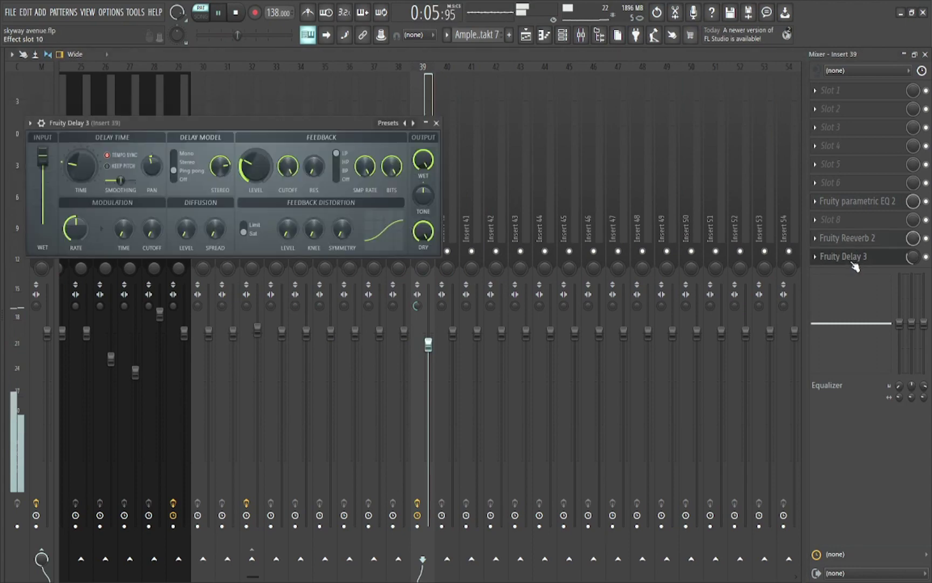
left_click(859, 262)
Step: Leave only playlist tracks 1 to 5 unmuted and play the arrangement from bar 25
left_click(527, 36)
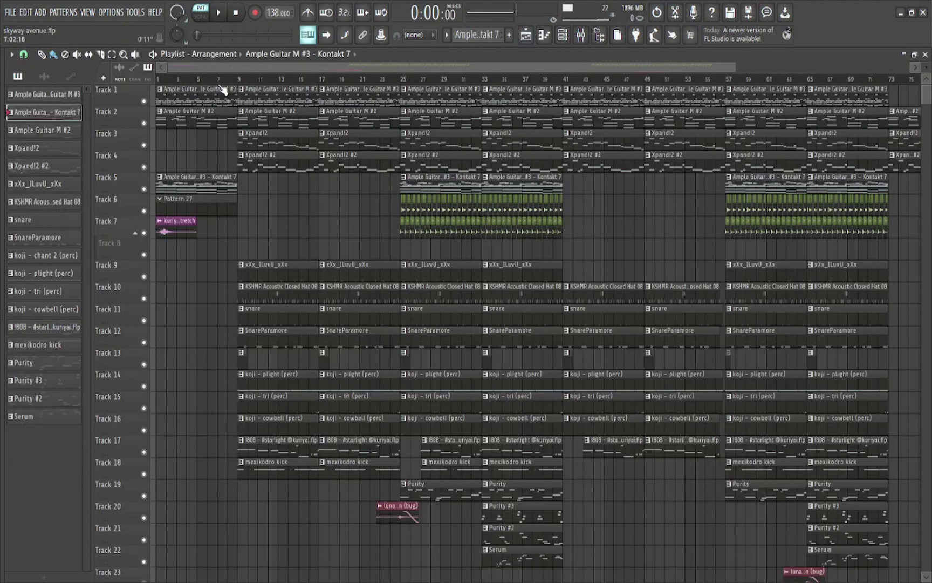
mouse_move(244, 82)
left_mouse_down()
mouse_move(408, 96)
mouse_move(419, 70)
left_mouse_up()
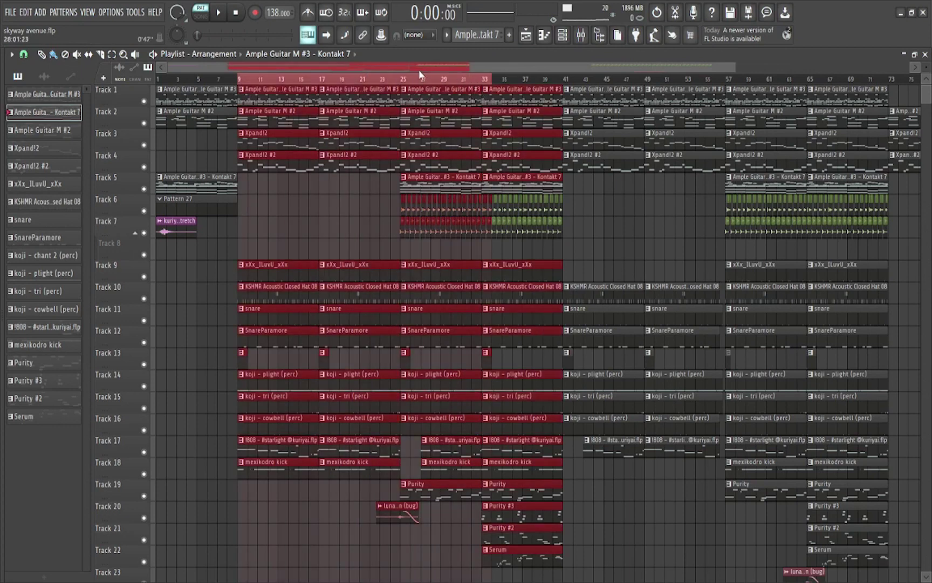
left_click(402, 82)
left_click(144, 101, "ctrl")
left_click_drag(144, 123, 148, 176)
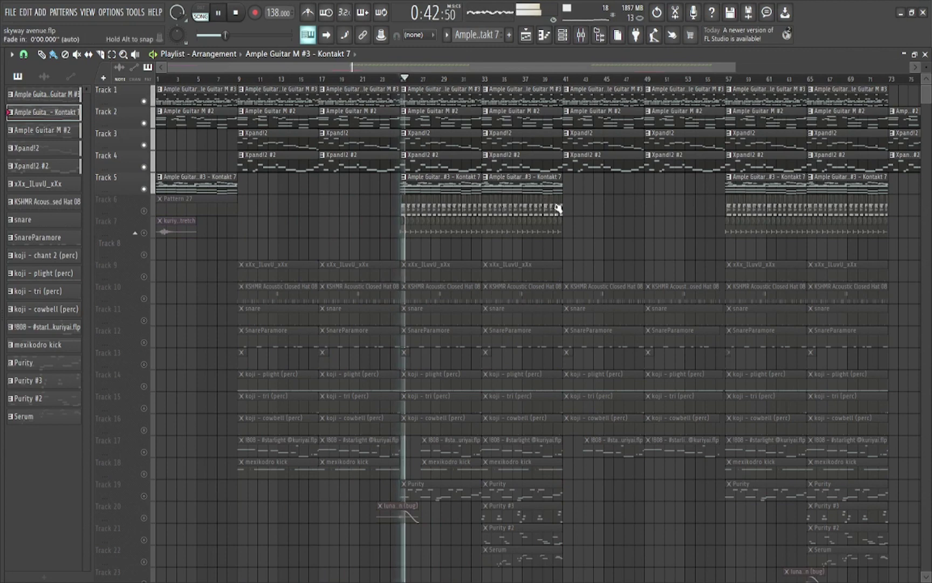
scroll(488, 82, "up", 3)
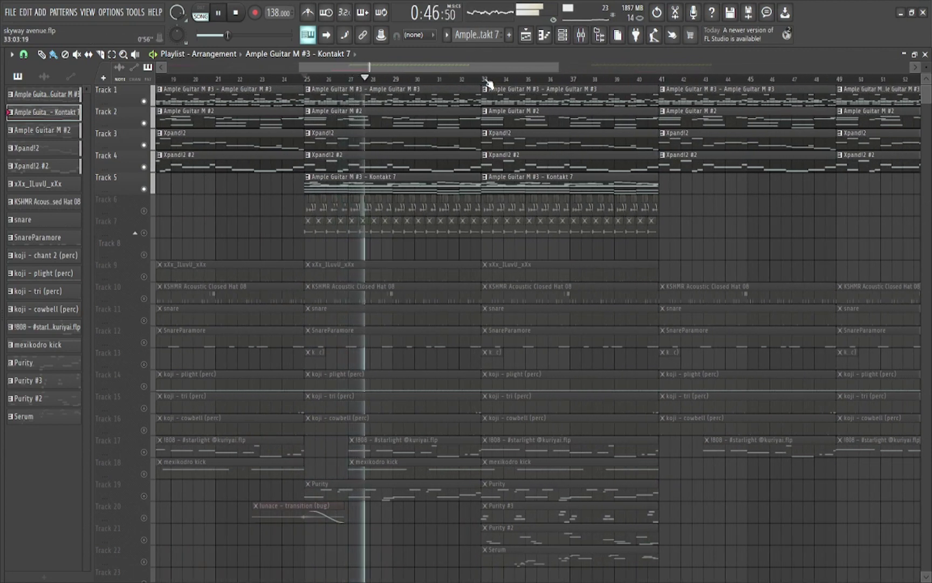
scroll(487, 82, "up", 2)
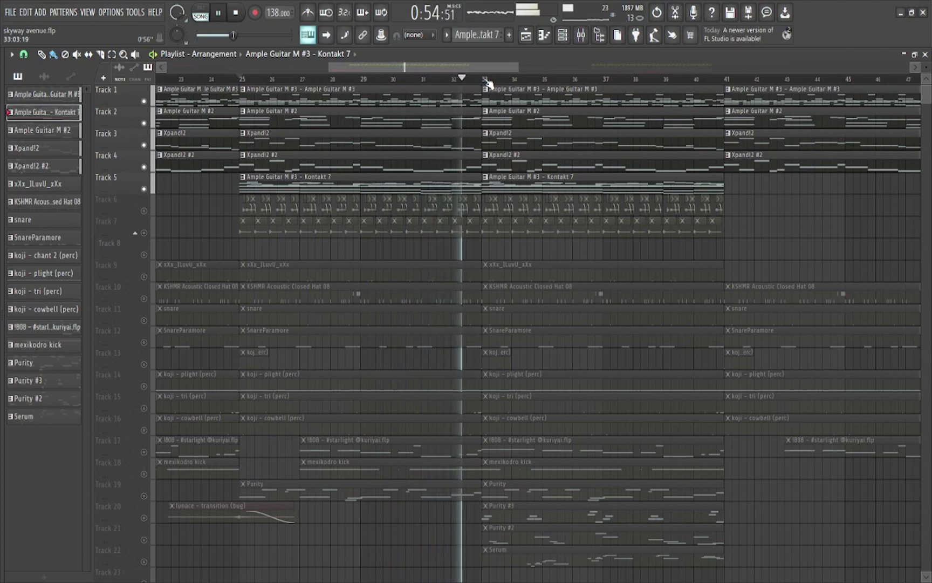
key("space")
Step: Open the Purity pattern on track 19 in the piano roll and its instrument window to view the preset
scroll(372, 243, "down", 4)
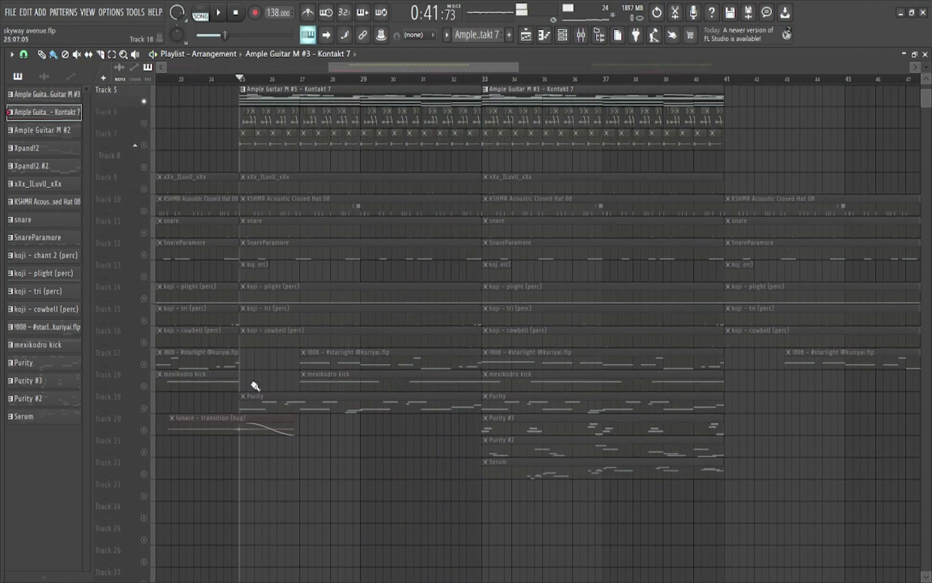
right_click(144, 408)
double_click(300, 399)
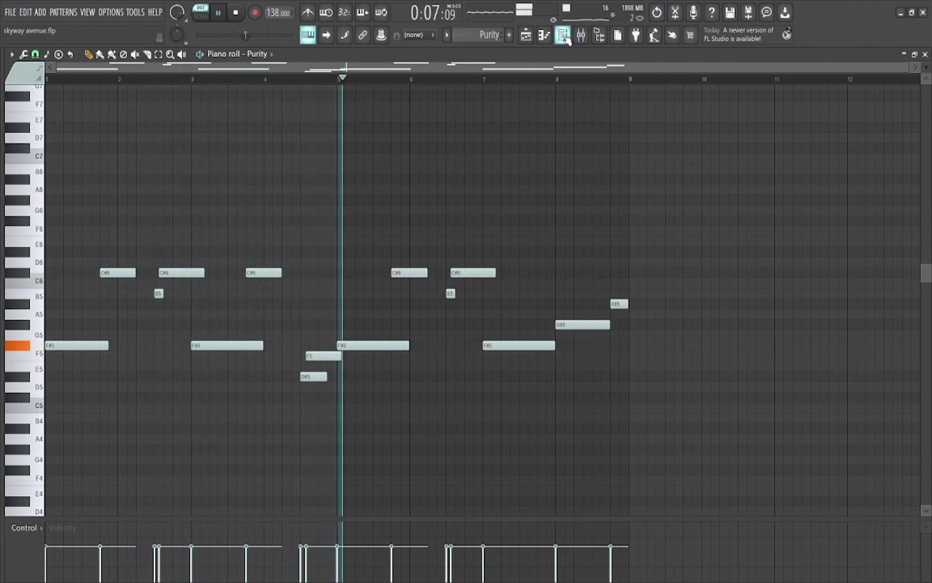
left_click(564, 36)
left_click(383, 419)
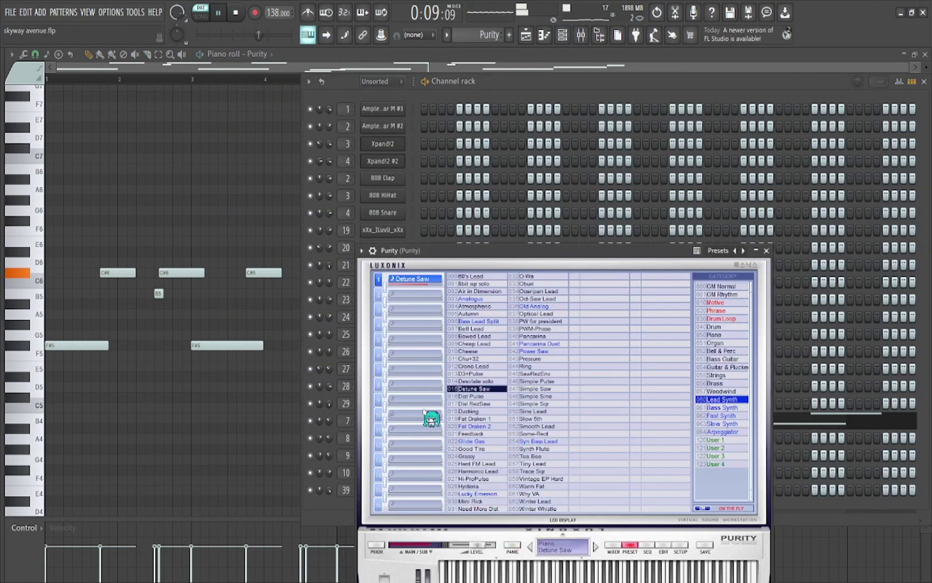
Step: Return to the Purity notes and inspect the Fruity Reeverb 2 effect on the Purity mixer track
key("F7")
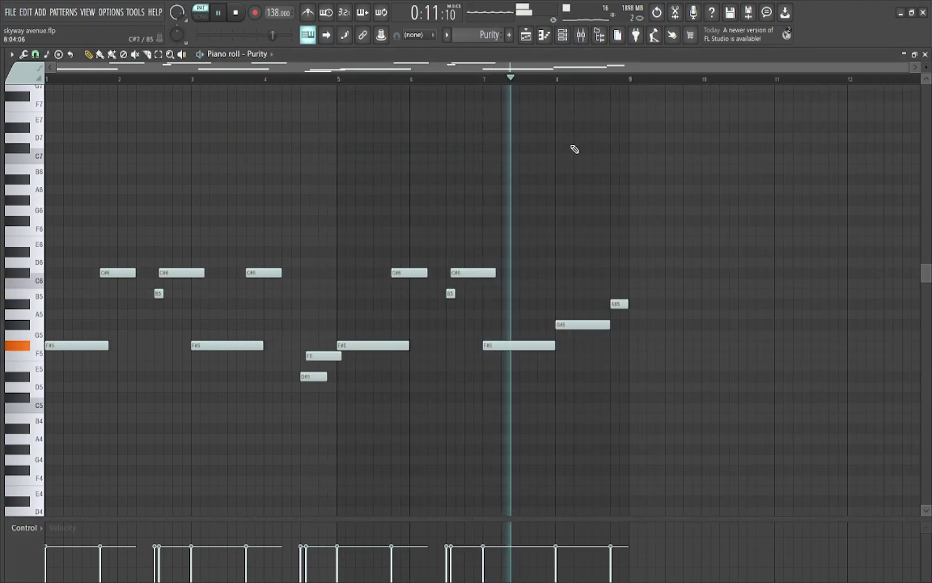
left_click(587, 39)
left_click(866, 164)
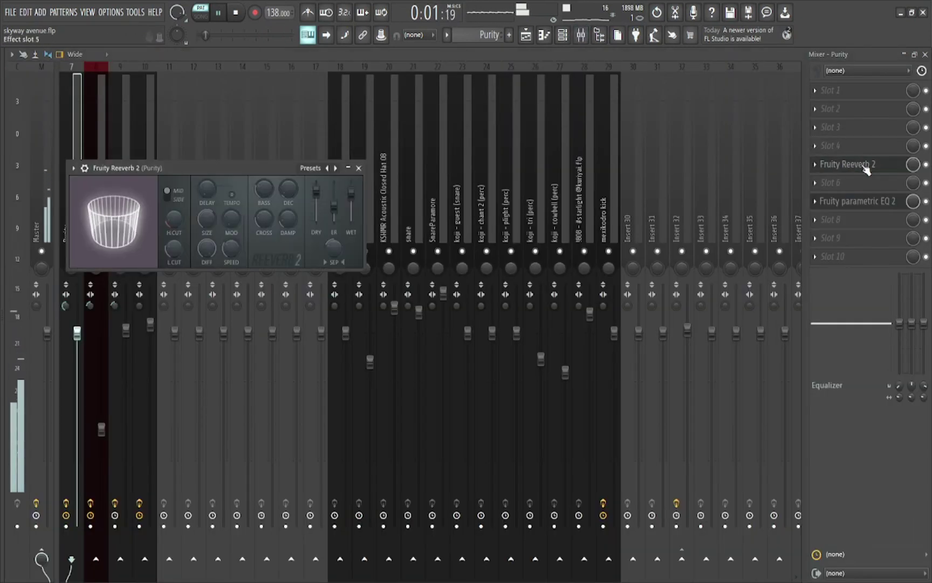
left_click(866, 165)
Step: Open the Purity #3 pattern on playlist track 20 in the piano roll and play it
left_click(526, 39)
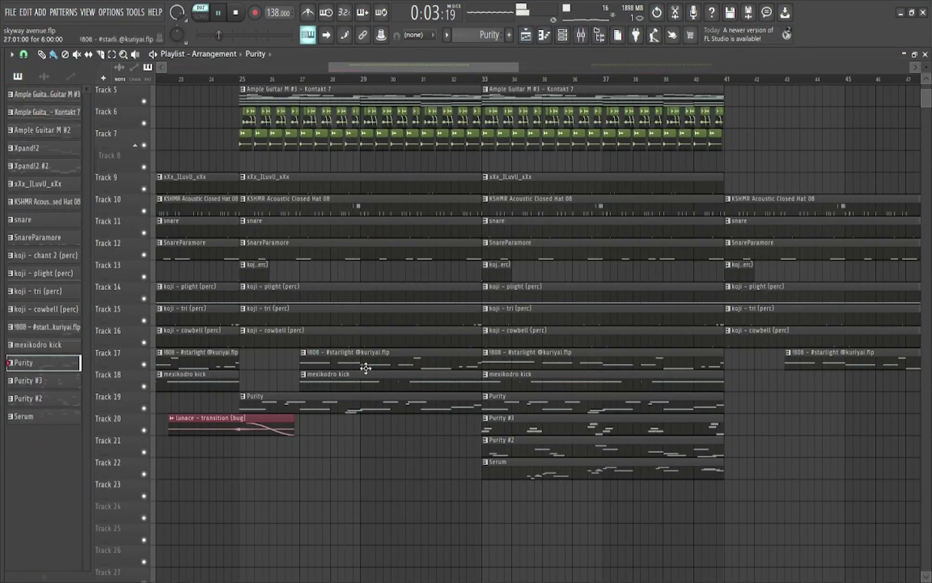
double_click(530, 427)
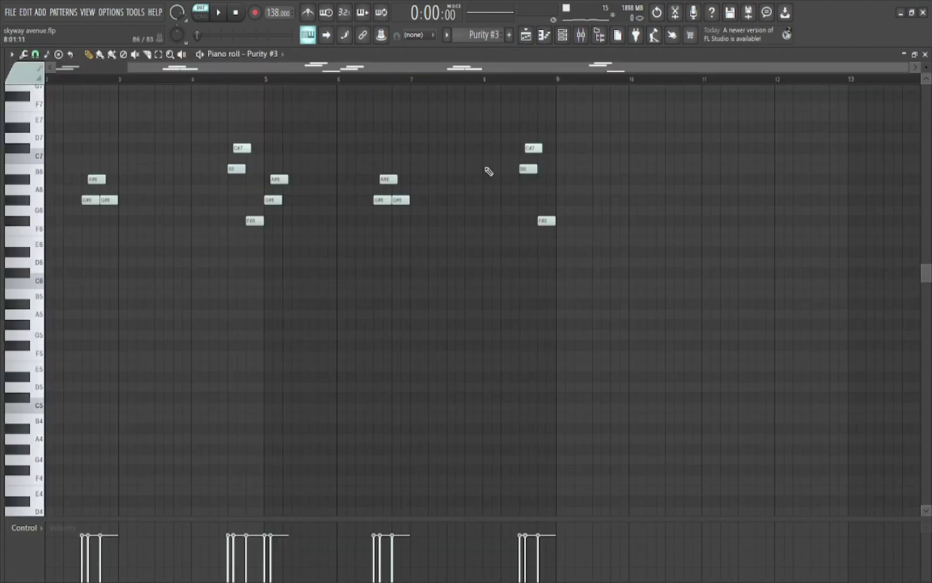
key("space")
scroll(192, 227, "down", 1)
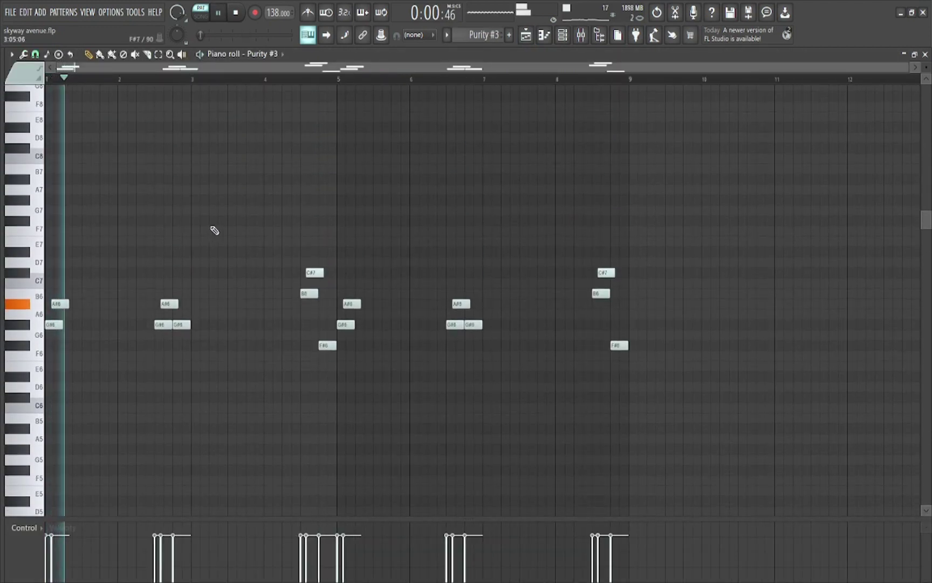
scroll(345, 203, "down", 2)
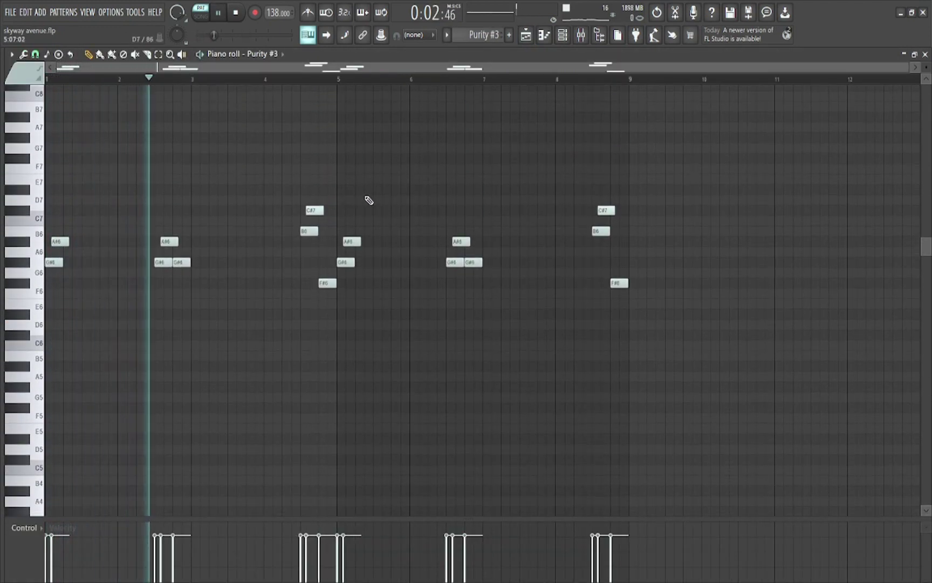
Step: View the Purity #3 channel's instrument preset, return to its notes and stop playback
left_click(568, 38)
left_click(404, 438)
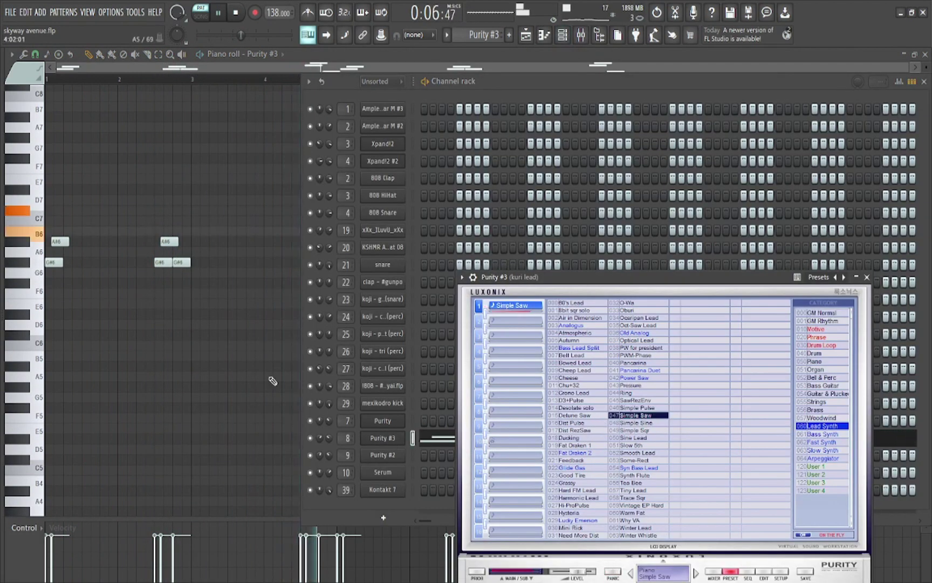
key("F7")
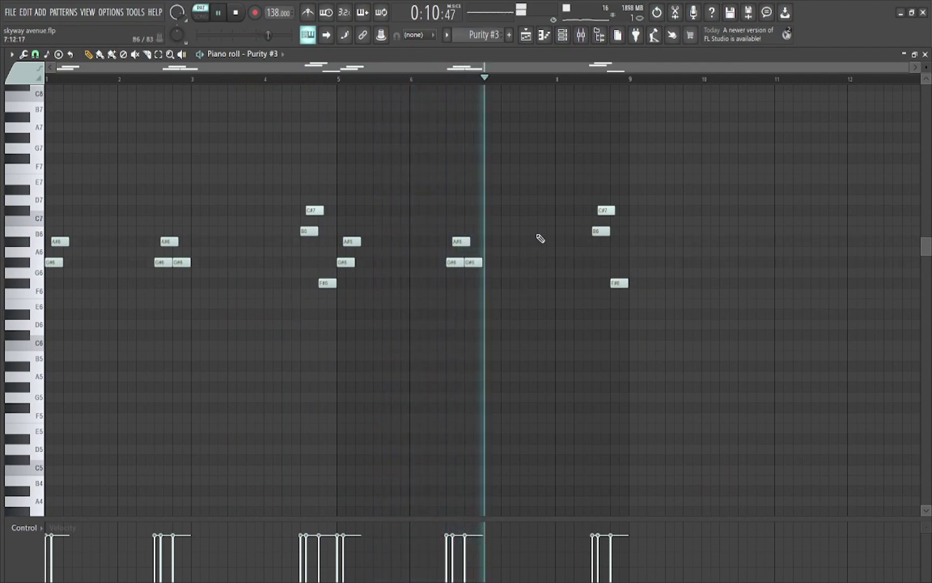
key("space")
Step: Open the Purity #2 pattern on playlist track 21 in the piano roll and play it
left_click(526, 35)
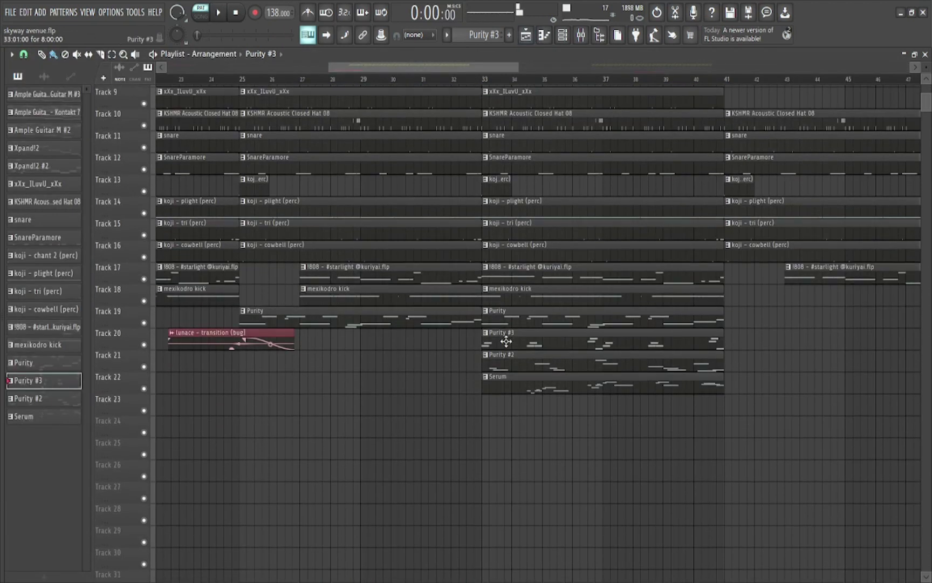
double_click(511, 357)
scroll(488, 81, "up", 1)
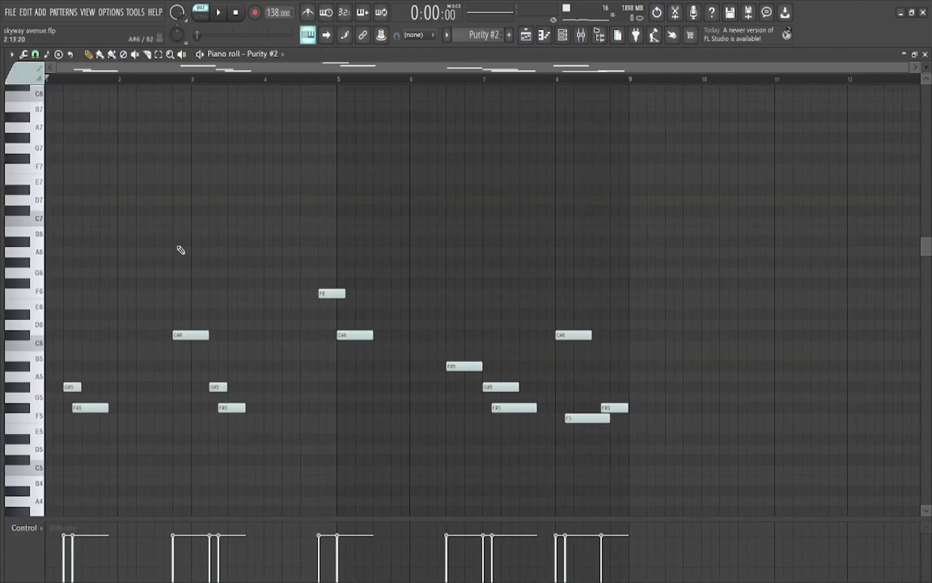
scroll(181, 250, "down", 2)
key("space")
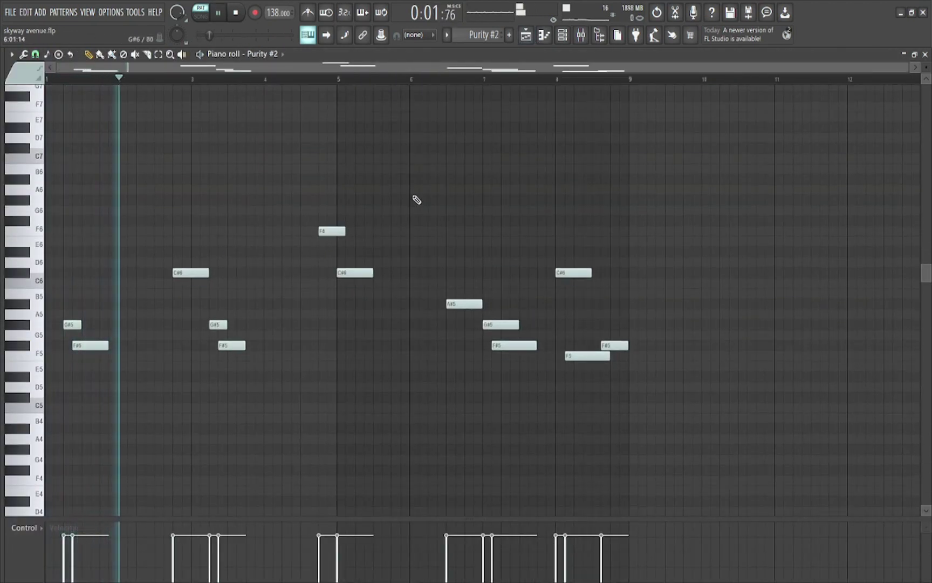
Step: View the Purity #2 channel's instrument window and return to its notes while the pattern plays
left_click(561, 36)
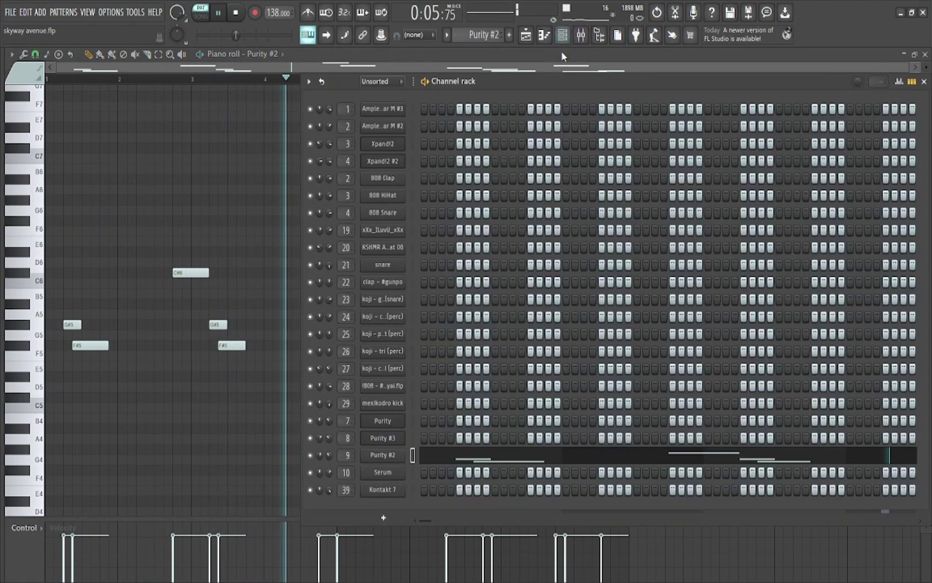
left_click(383, 455)
key("F7")
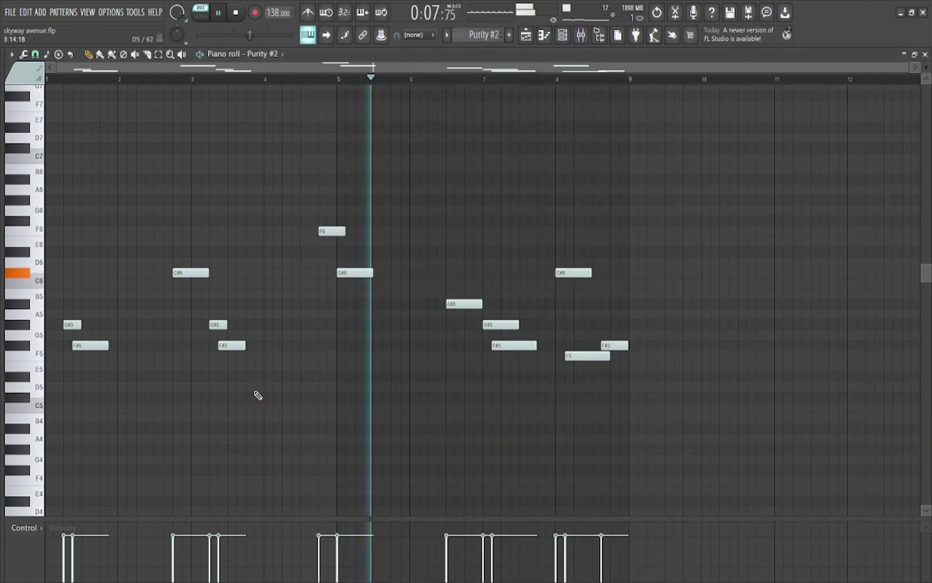
left_click(598, 36)
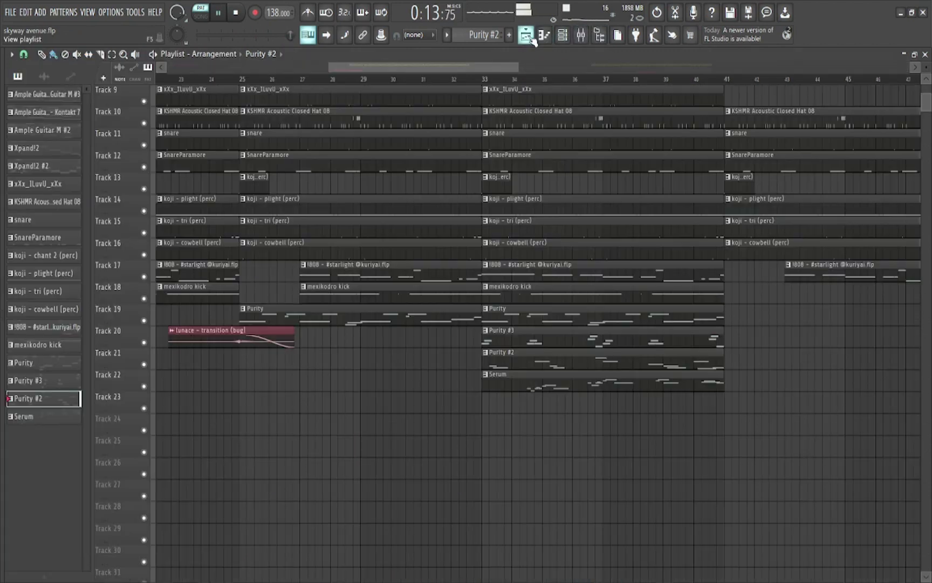
Step: Open the Serum pattern on track 22 in the piano roll and view its Serum instrument preset
key("space")
double_click(526, 318)
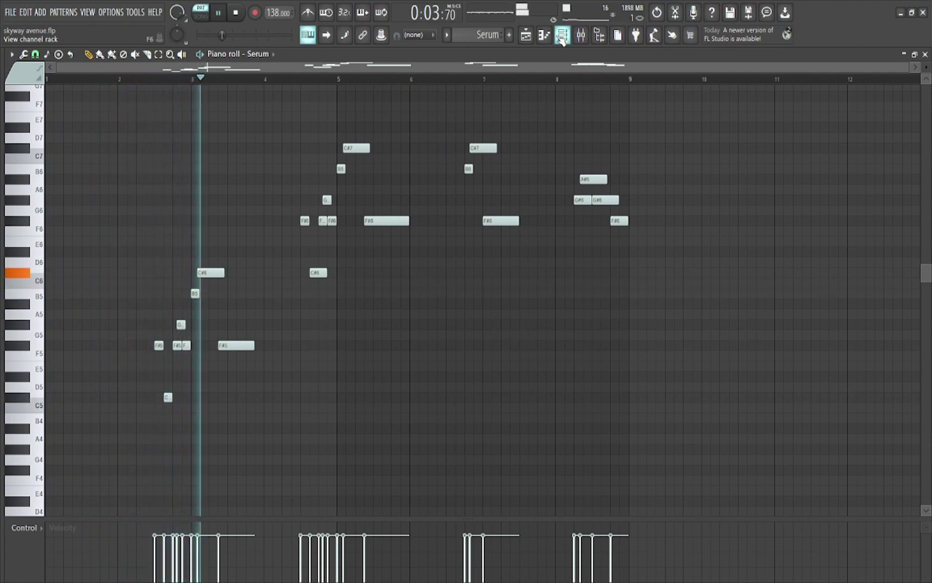
left_click(561, 38)
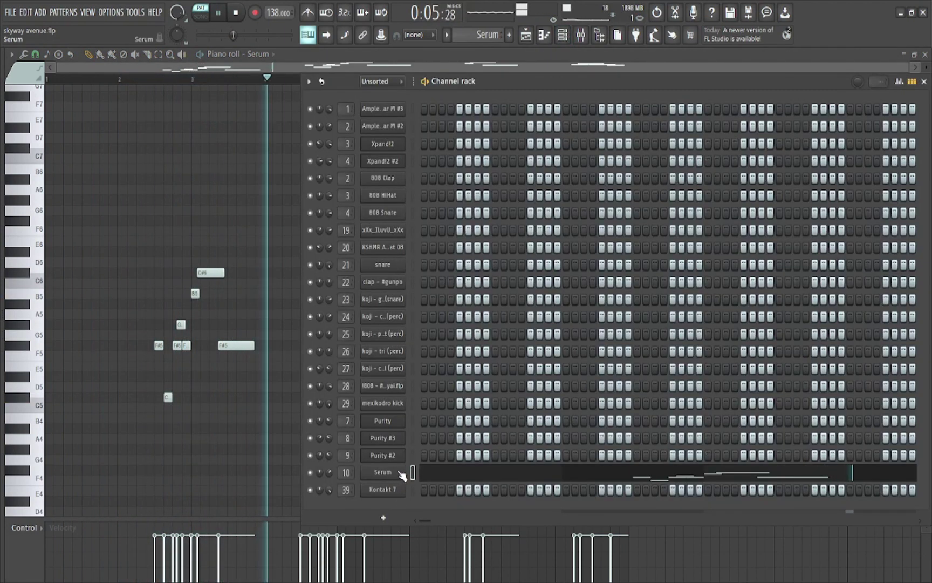
left_click(382, 472)
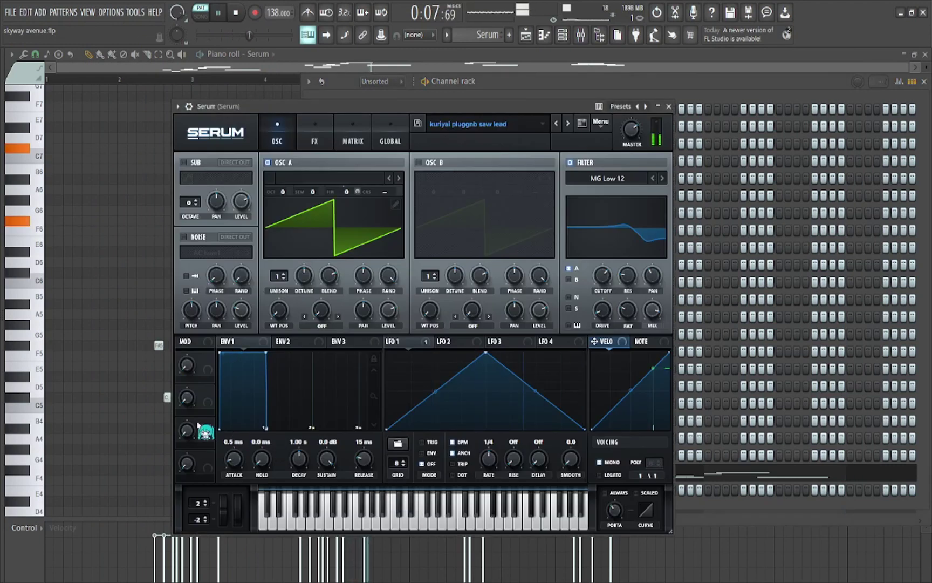
key("F7")
scroll(496, 277, "up", 2)
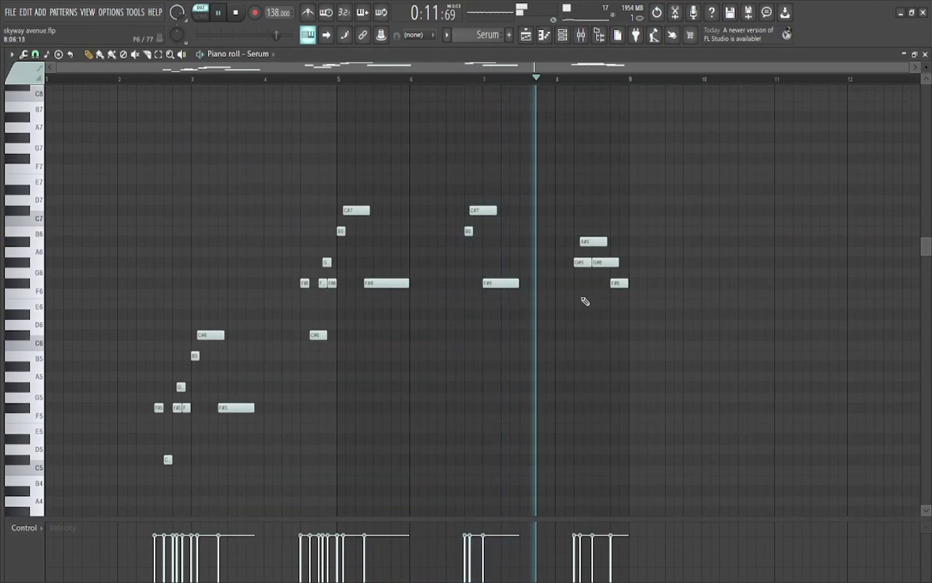
Step: Check the effects on the Serum mixer track, return to the playlist and stop playback
left_click(581, 35)
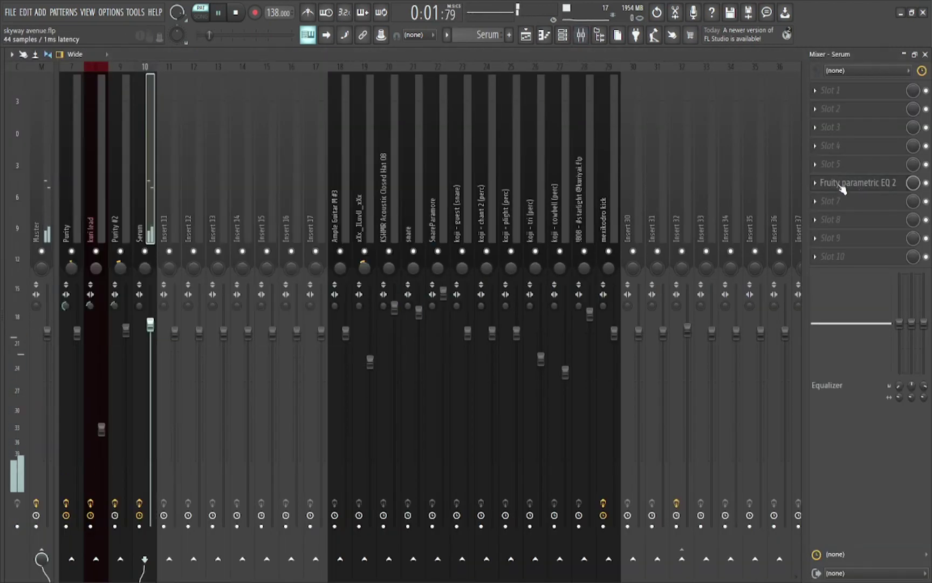
left_click(544, 35)
left_click(525, 36)
key("space")
Step: Leave only playlist tracks 1 to 5 and 19 to 22 unmuted and play the arrangement from bar 33
scroll(489, 291, "down", 2)
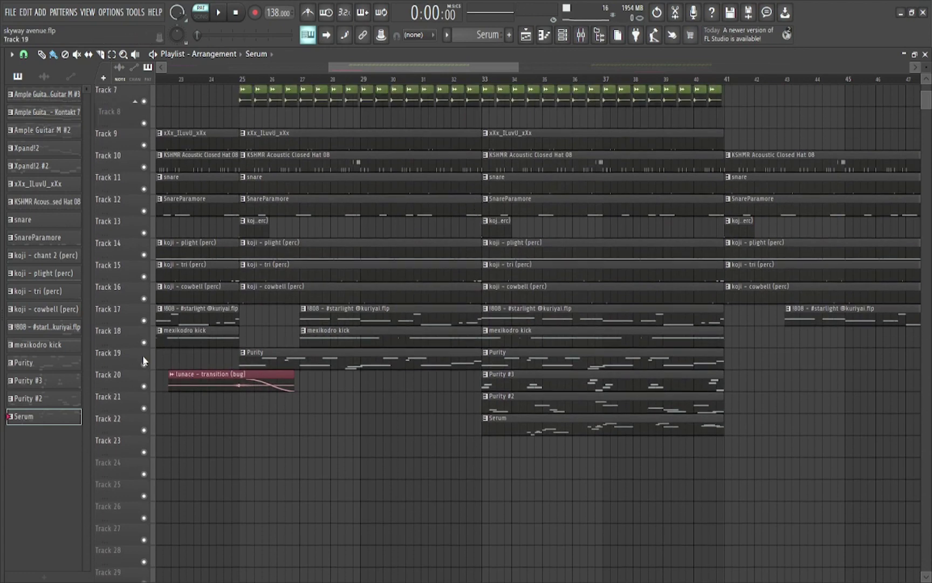
right_click(144, 364)
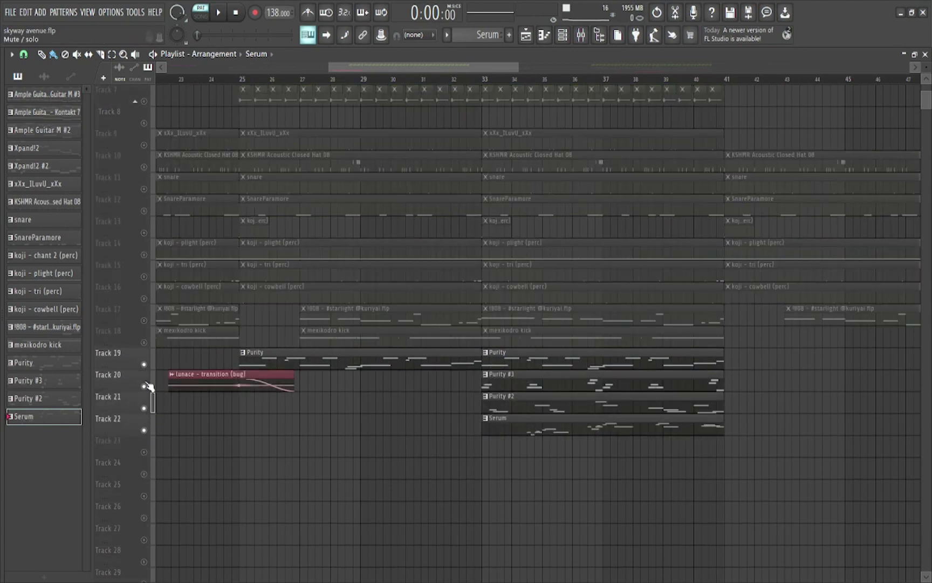
scroll(426, 431, "up", 3)
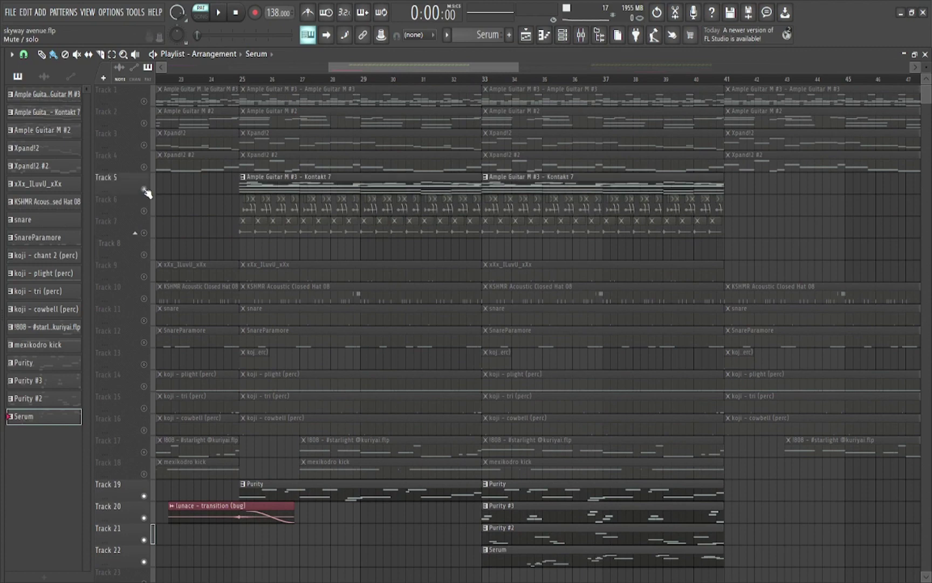
left_click_drag(145, 192, 196, 104)
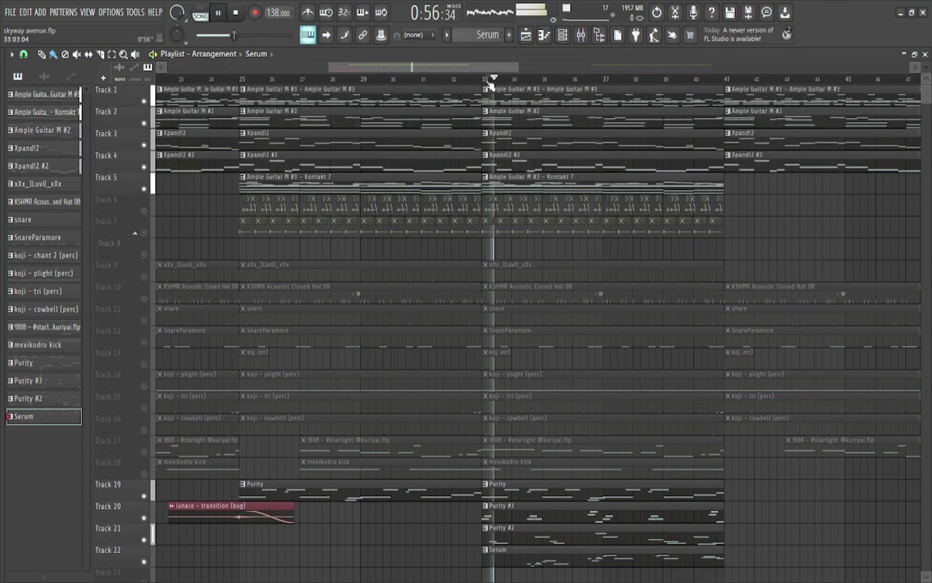
scroll(485, 84, "down", 6)
scroll(624, 270, "down", 3)
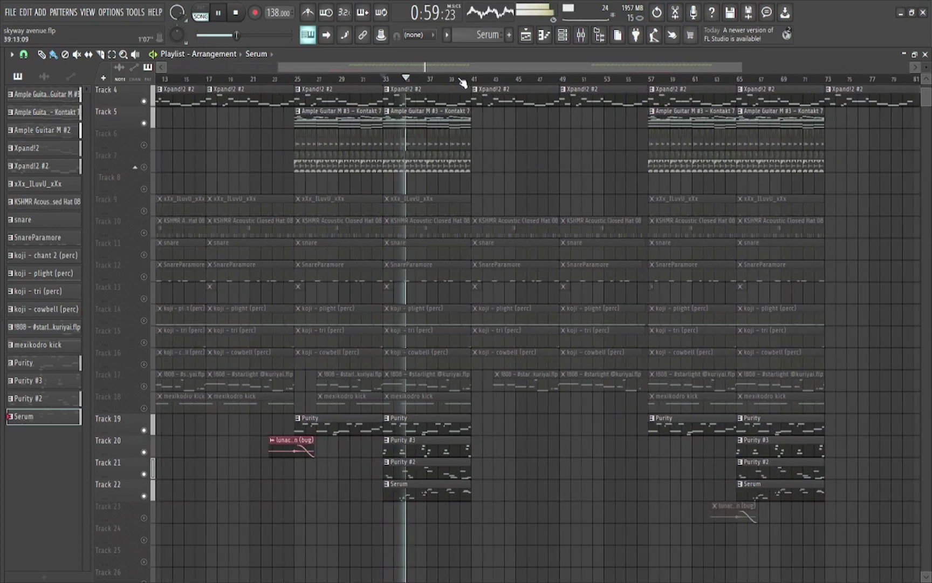
scroll(458, 87, "up", 3)
scroll(527, 231, "up", 2)
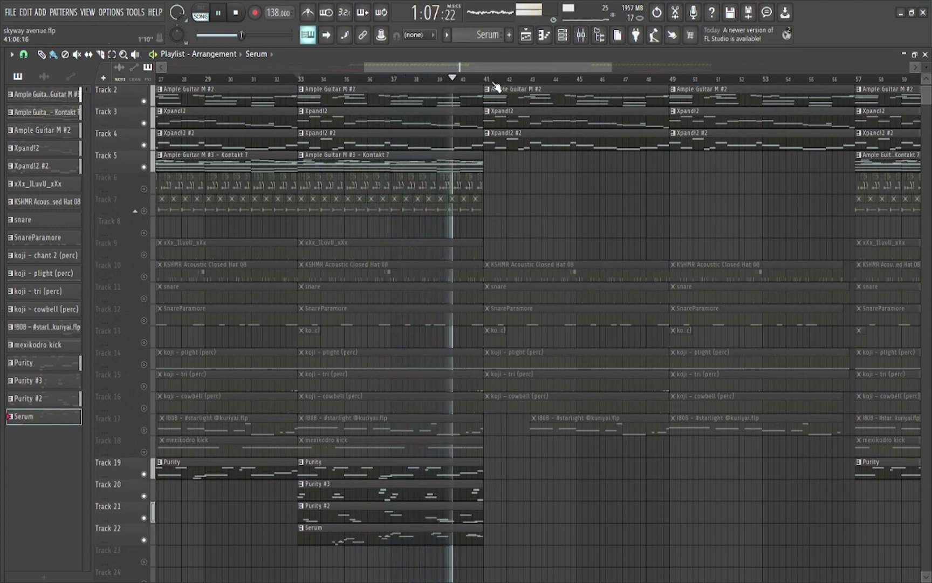
scroll(496, 86, "down", 2)
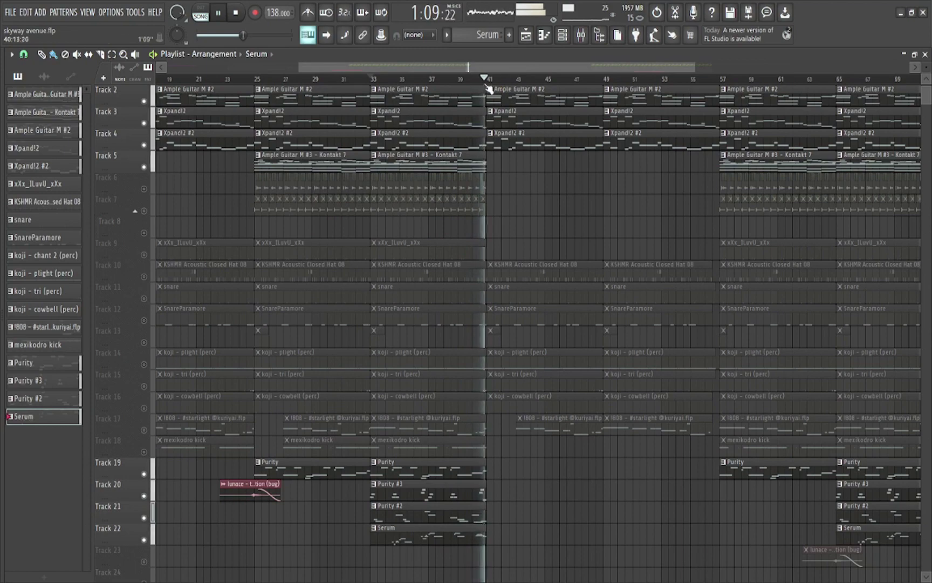
Step: Stop playback and unmute all playlist tracks
key("space")
right_click(144, 125)
scroll(250, 111, "down", 1)
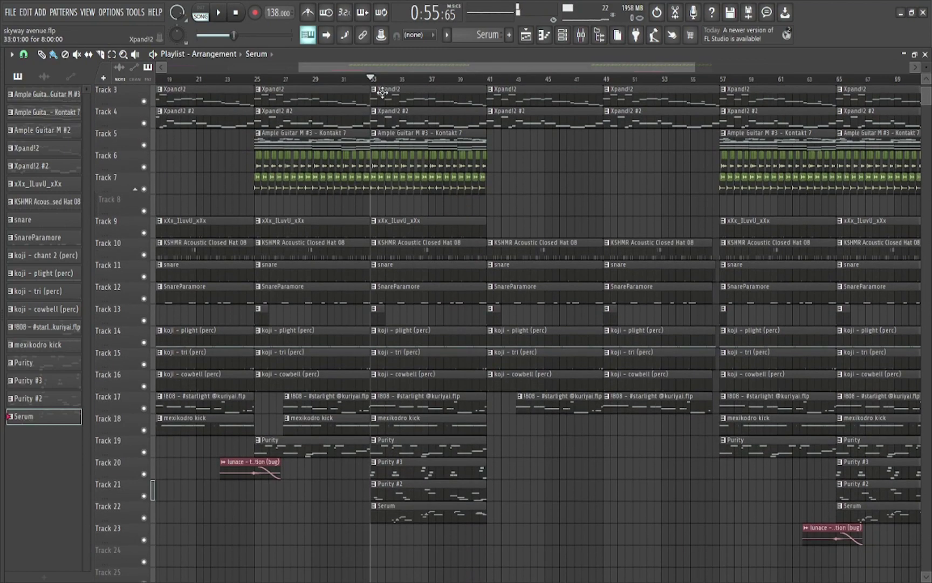
Step: Open the xXx_ILuvU_xXx pattern on track 9 in the piano roll and play it in pattern mode
scroll(399, 87, "up", 3)
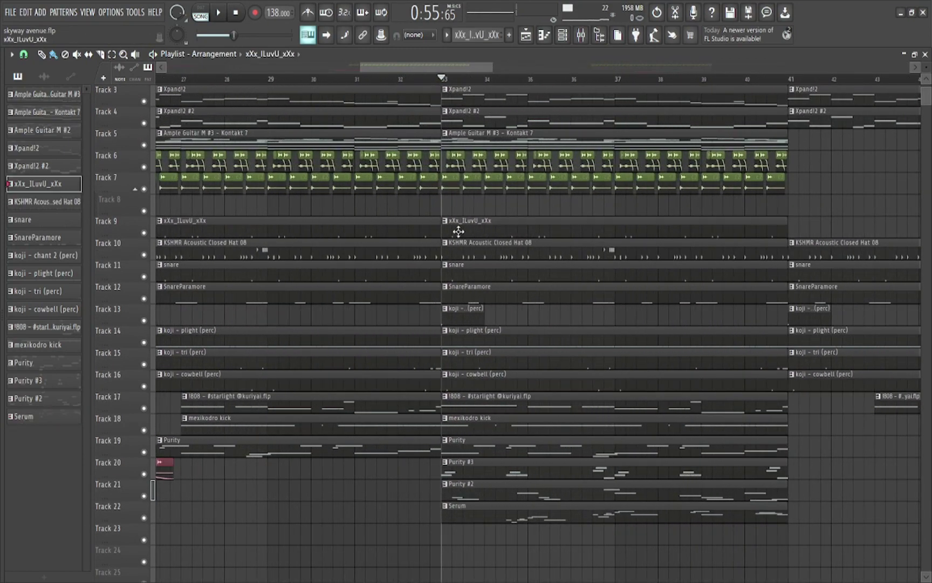
double_click(459, 231)
left_click(201, 8)
scroll(199, 162, "down", 5)
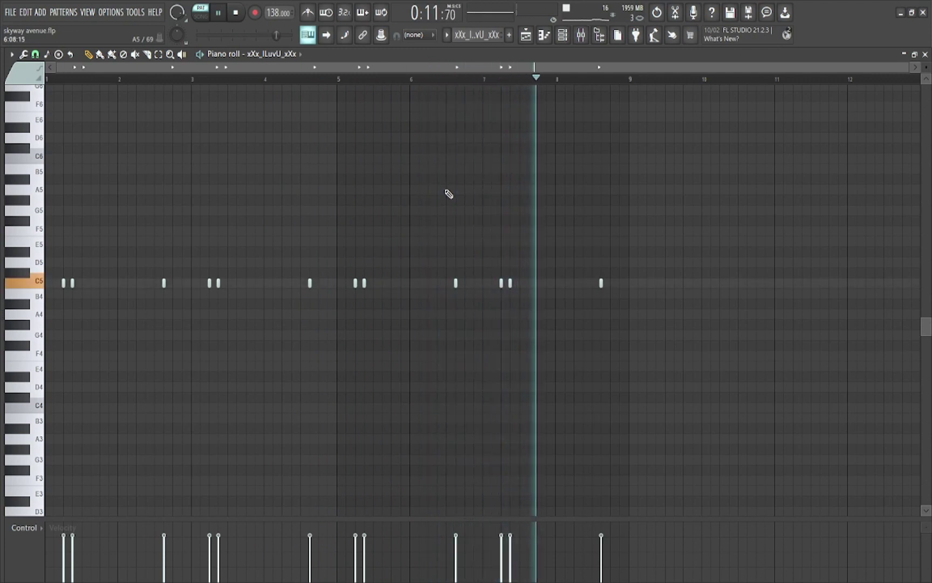
key("space")
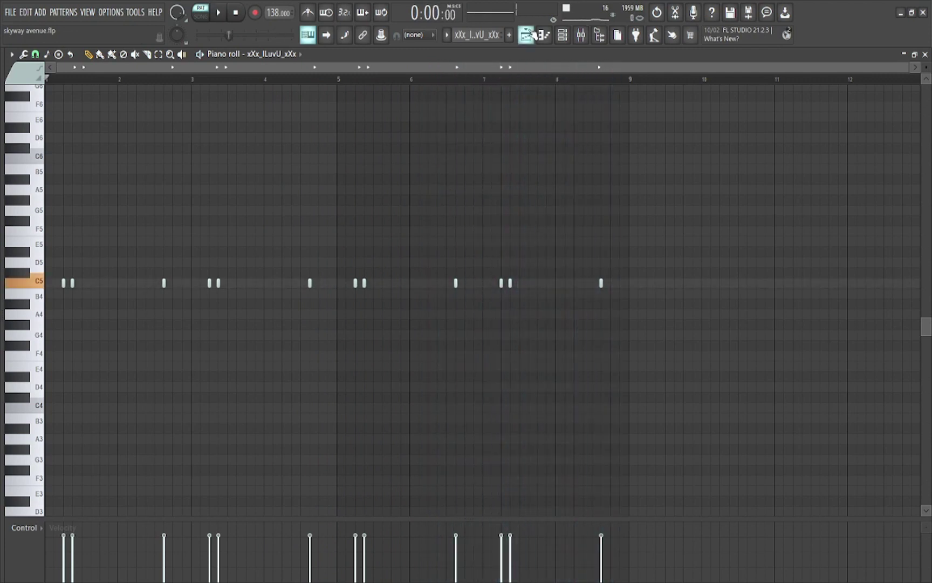
Step: Open the KSHMR Acoustic Closed Hat 08 pattern on track 10 in the piano roll and play it
left_click(533, 35)
double_click(500, 249)
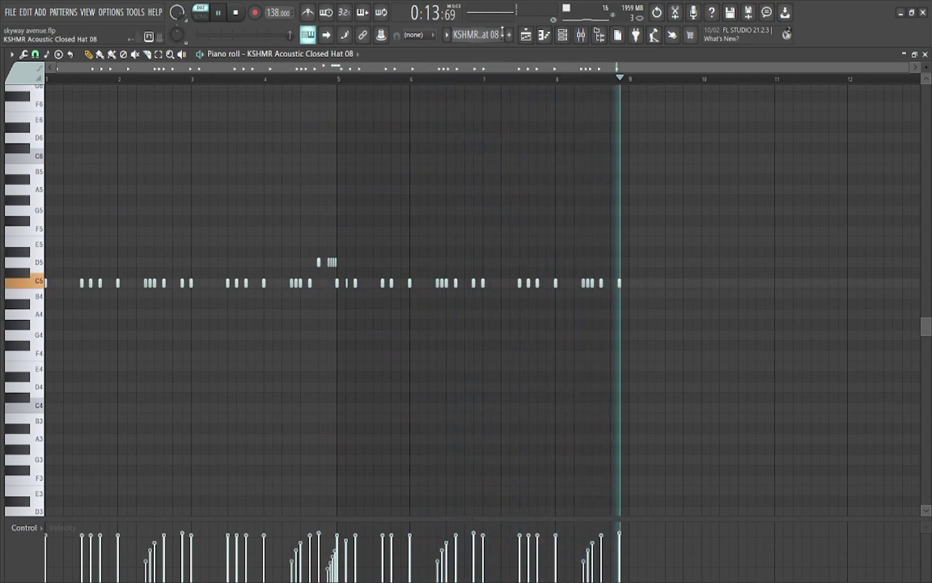
key("space")
Step: Open the snare pattern on track 11 in the piano roll and play it
left_click(525, 34)
double_click(500, 278)
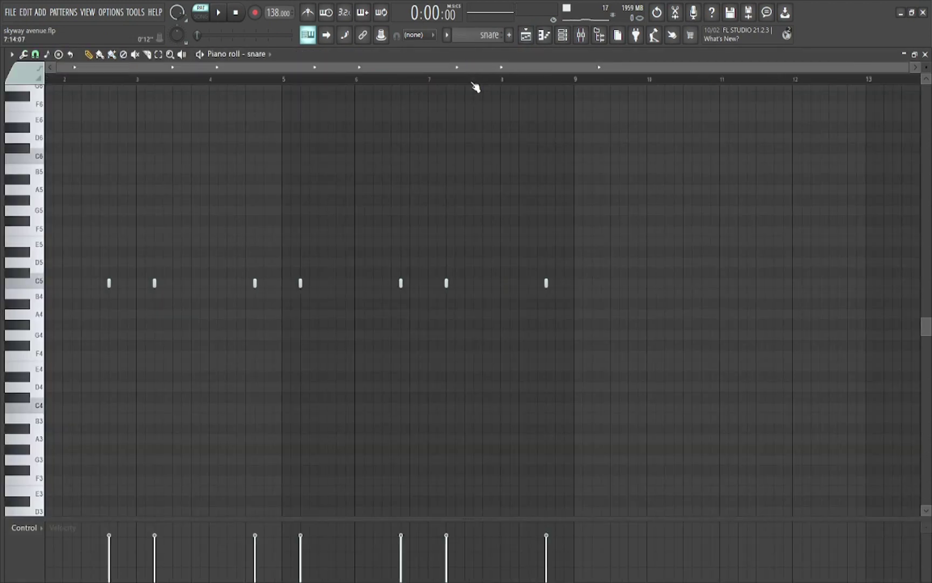
key("space")
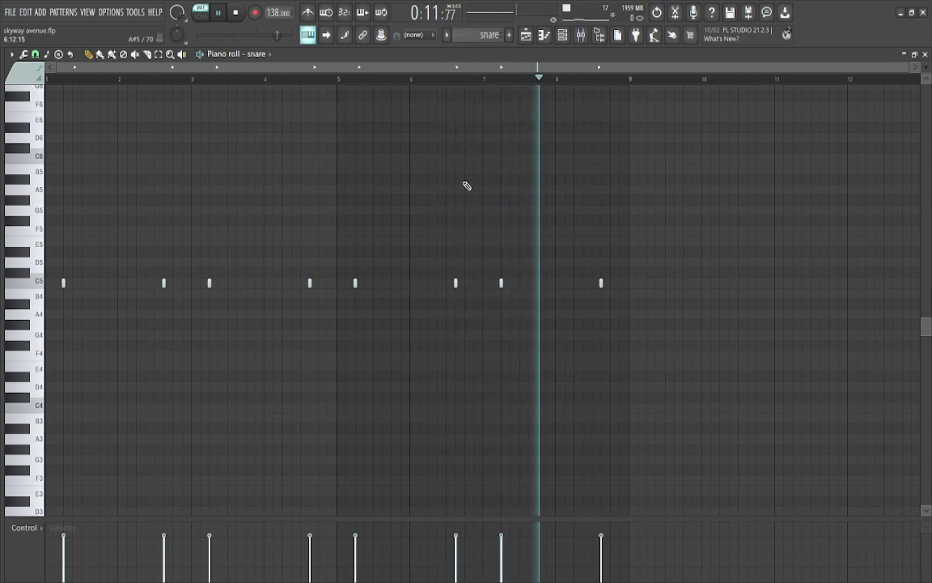
key("space")
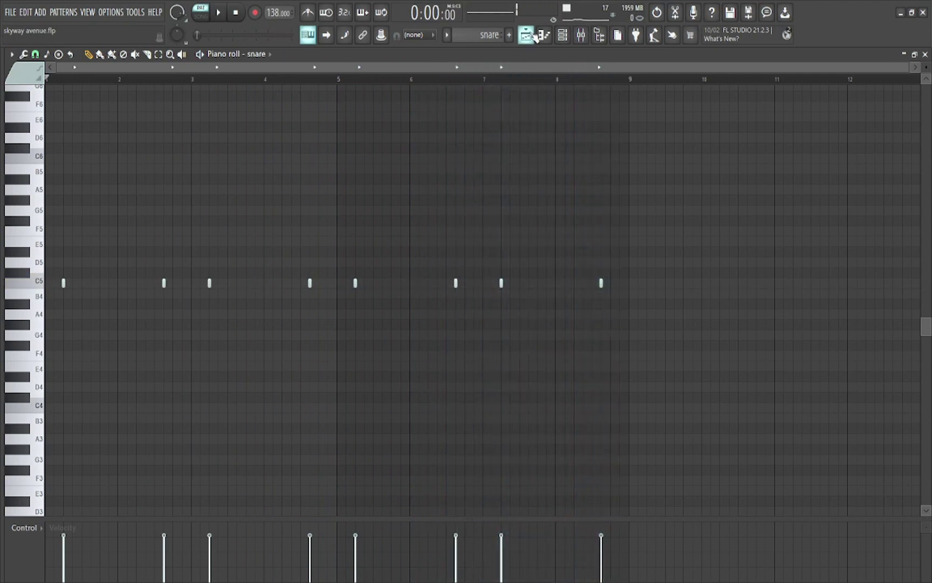
Step: Open the SnareParamore pattern on track 12 in the piano roll and play it
key("F5")
double_click(483, 283)
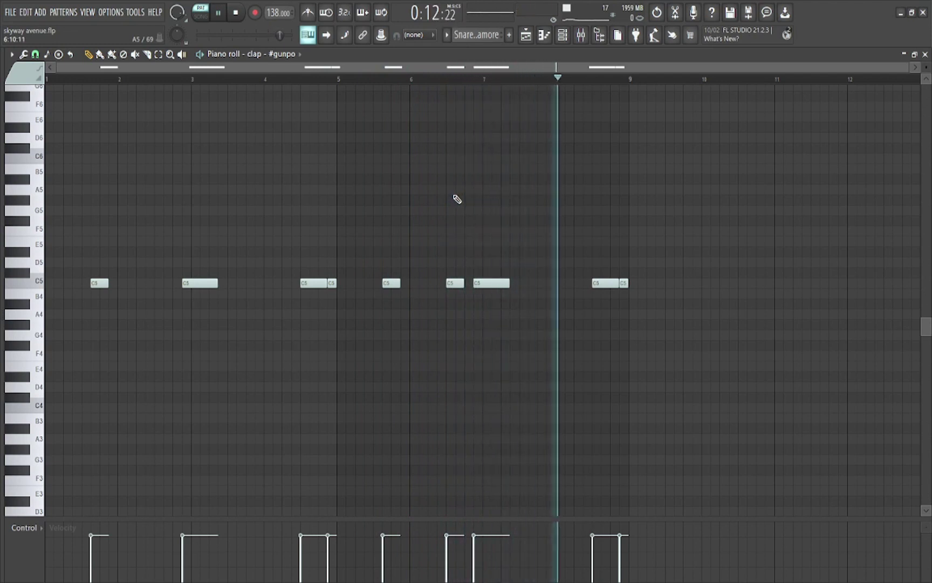
Step: Open the koji - chant 2 (perc) pattern on track 13 in the piano roll and play it
key("space")
key("F5")
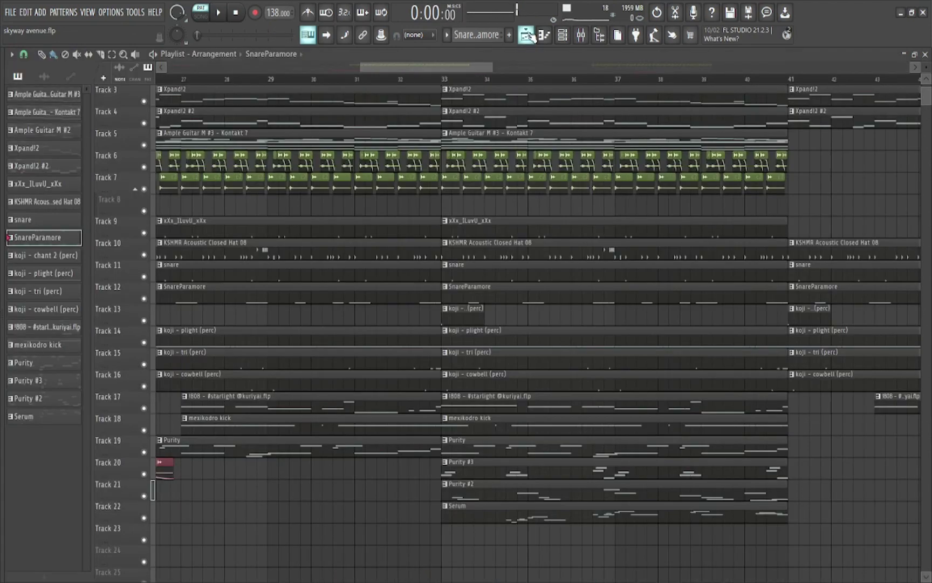
scroll(541, 252, "down", 3)
double_click(479, 253)
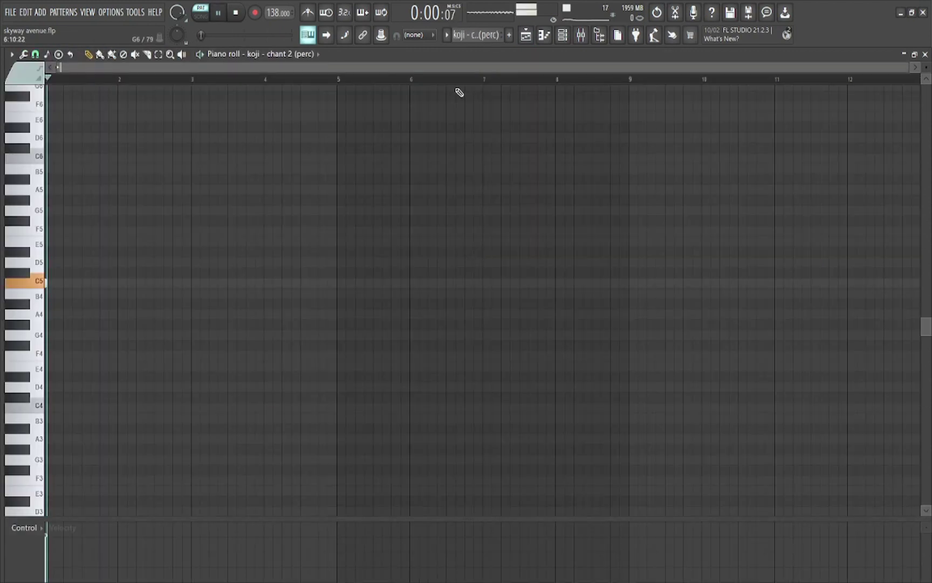
key("F5")
key("space")
Step: Open the koji - plight (perc) pattern on track 14 in the piano roll and play it
double_click(485, 274)
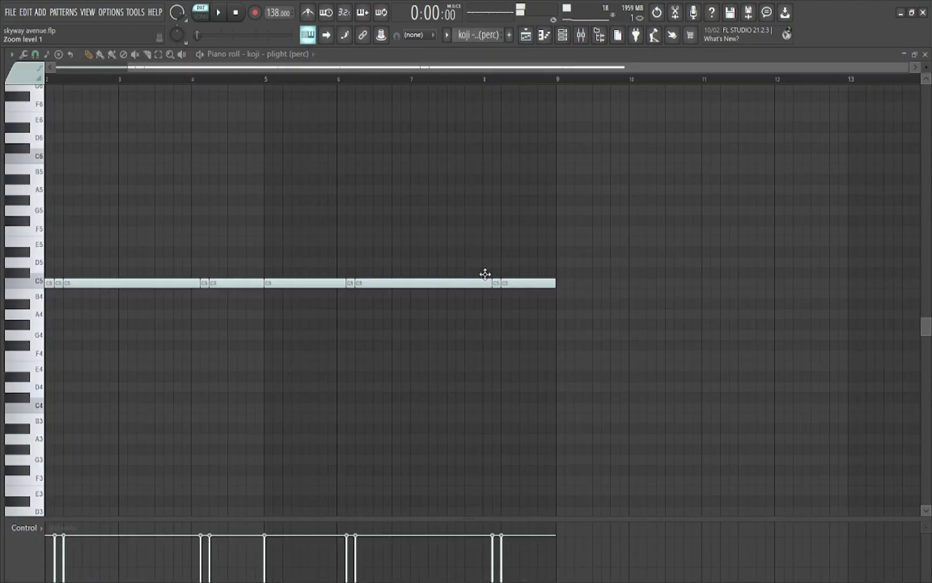
key("space")
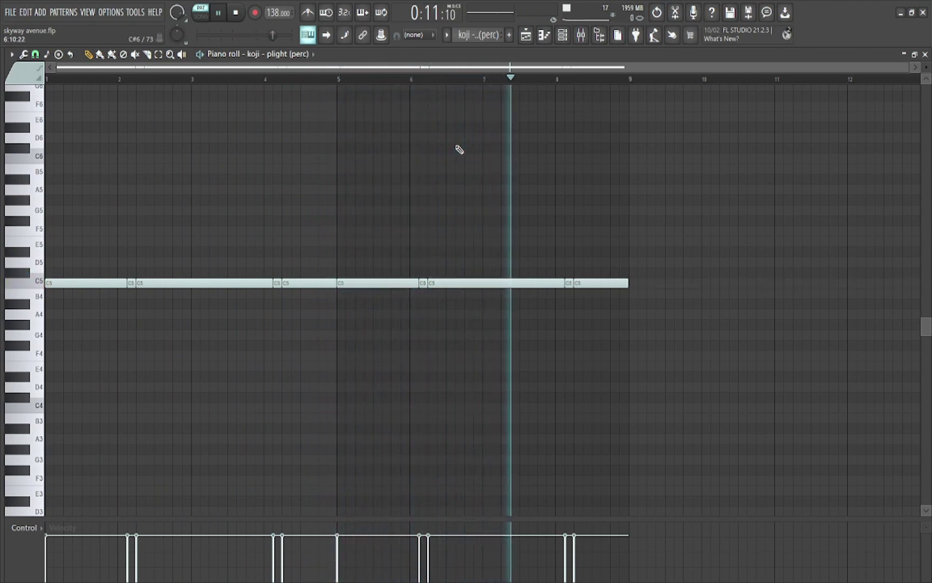
key("space")
left_click(526, 34)
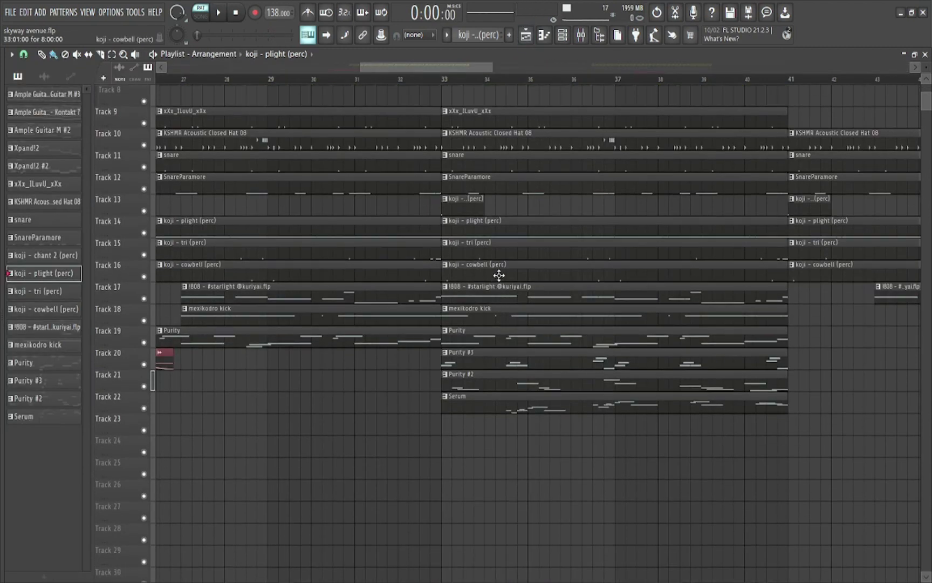
Step: Open and play the koji - tri (perc) pattern on track 15 and the koji - cowbell (perc) pattern on track 16 in the piano roll
double_click(501, 253)
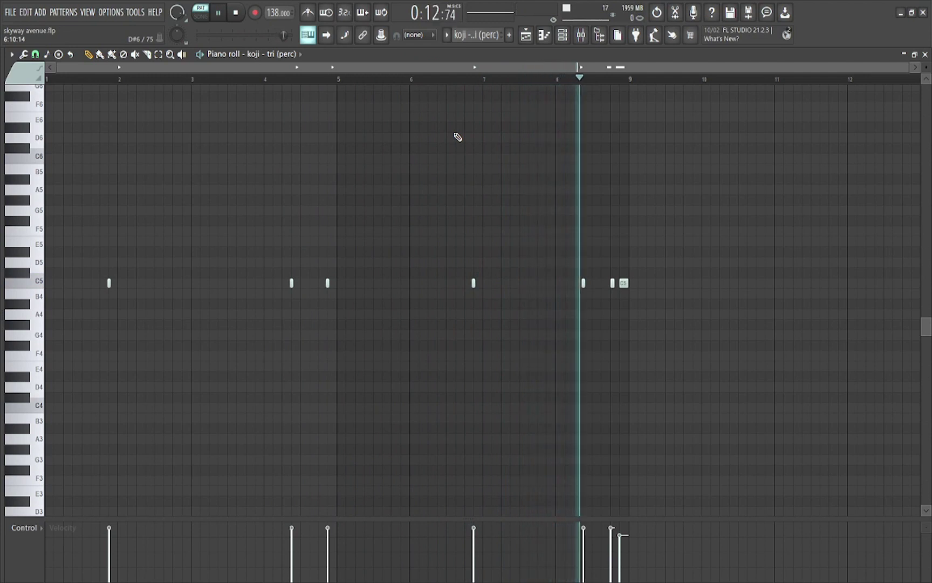
left_click(528, 37)
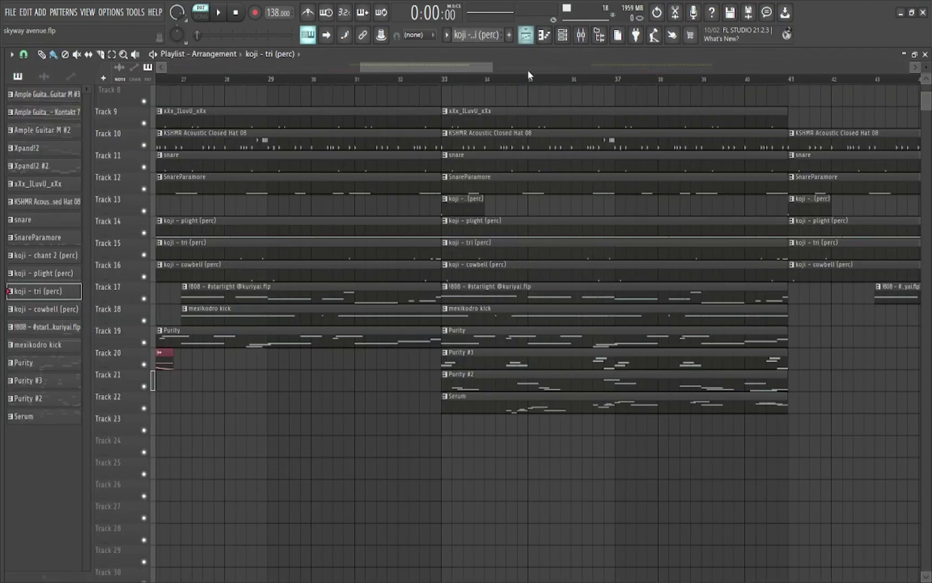
double_click(502, 225)
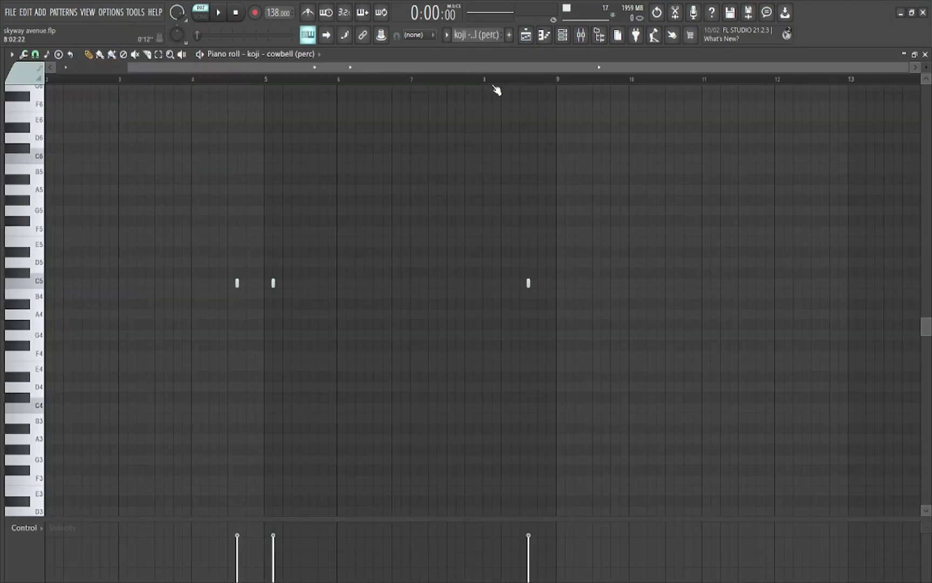
key("space")
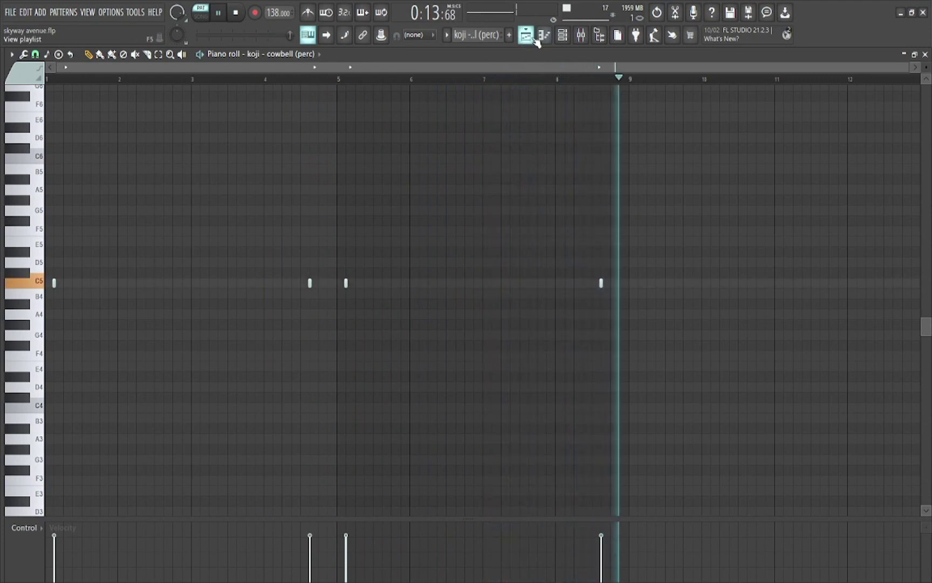
key("space")
key("F5")
Step: Open the !808 - #starlight pattern on track 17 in the piano roll and play it
scroll(620, 242, "down", 1)
double_click(552, 232)
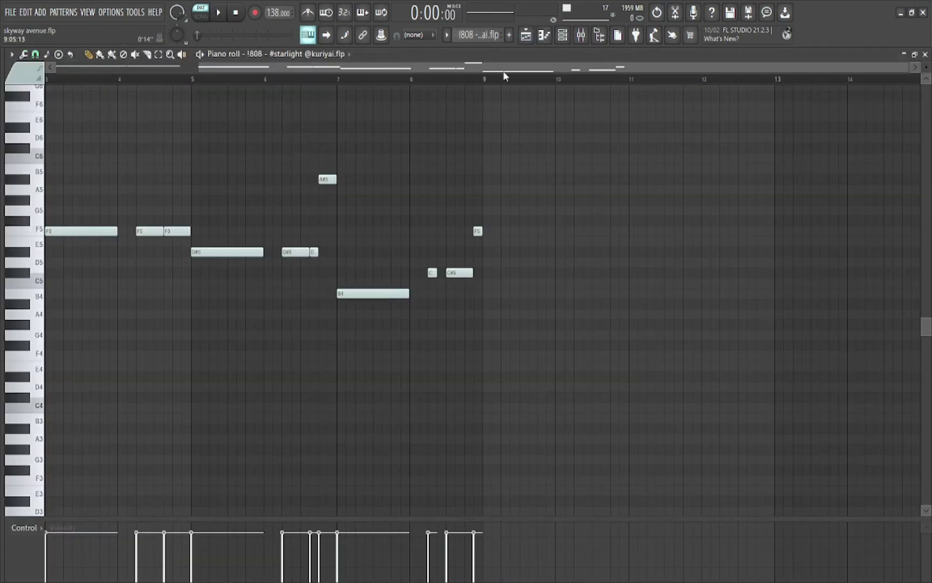
key("space")
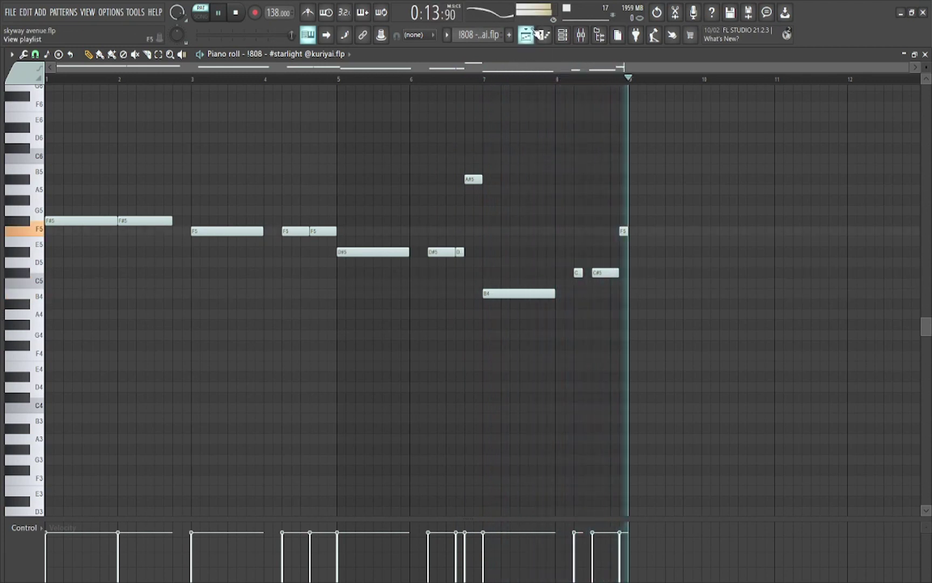
key("space")
key("F5")
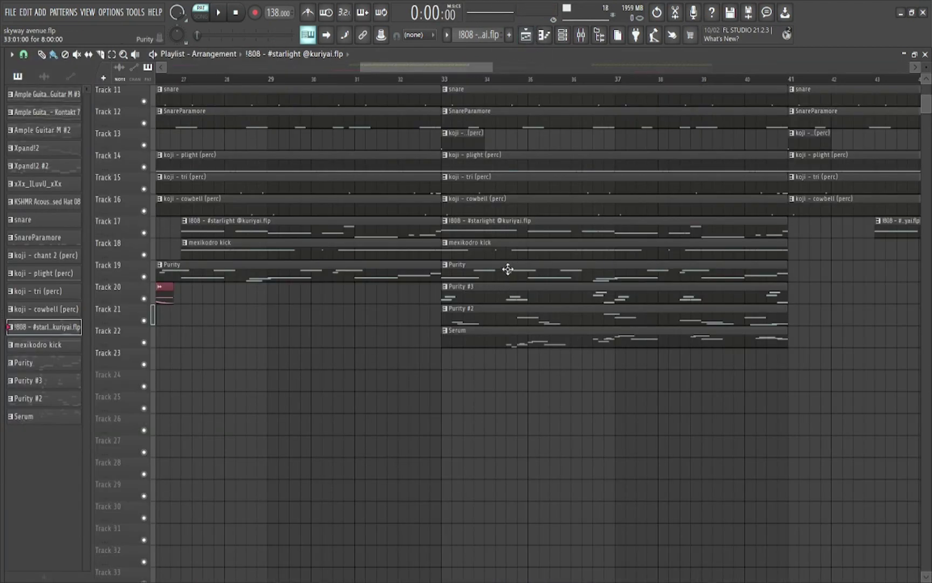
Step: Open the mexikodro kick pattern on track 18 in the piano roll and play it
double_click(508, 251)
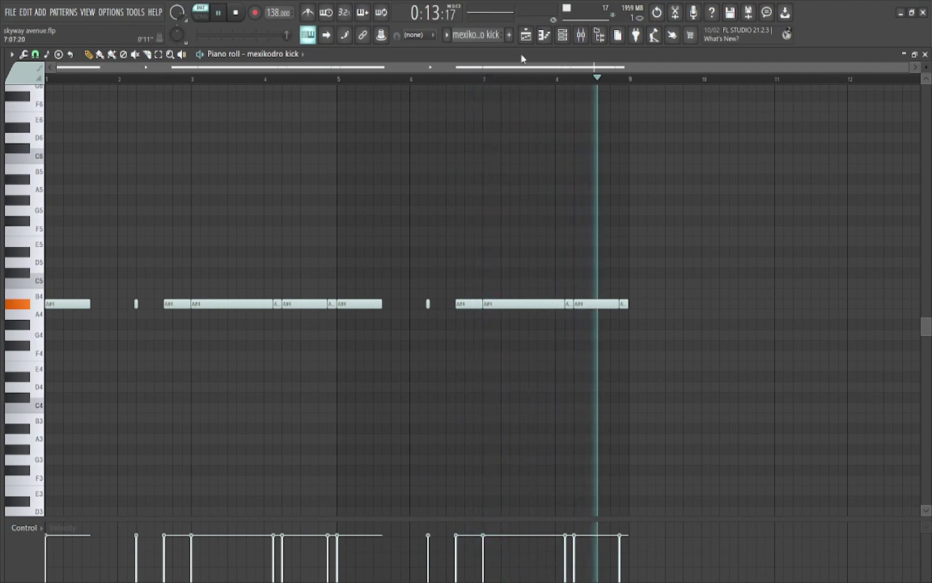
key("space")
key("F5")
Step: Isolate the percussion audio clips on tracks 6 and 7 in the playlist and play them in song mode from bar 33
scroll(516, 269, "up", 4)
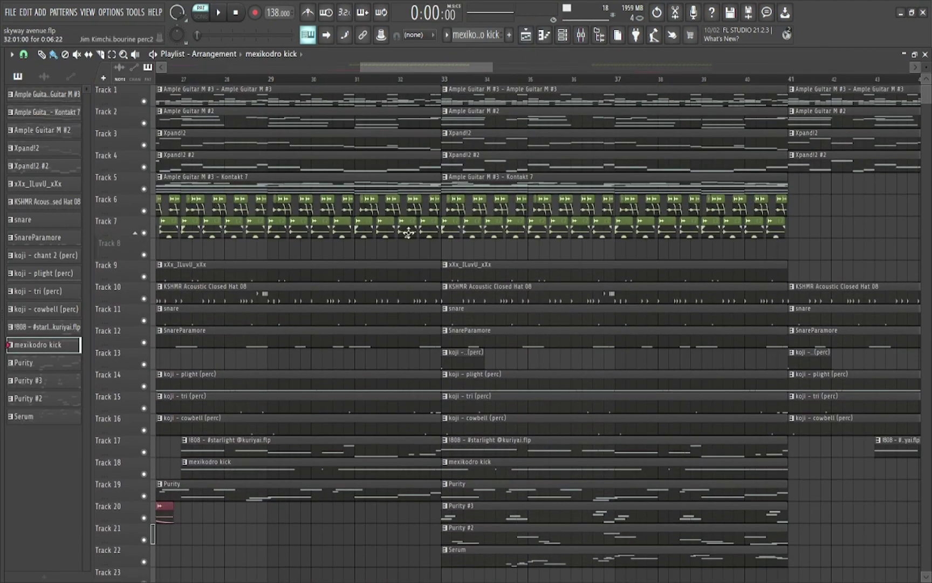
left_click(143, 210, "ctrl")
left_click(143, 232)
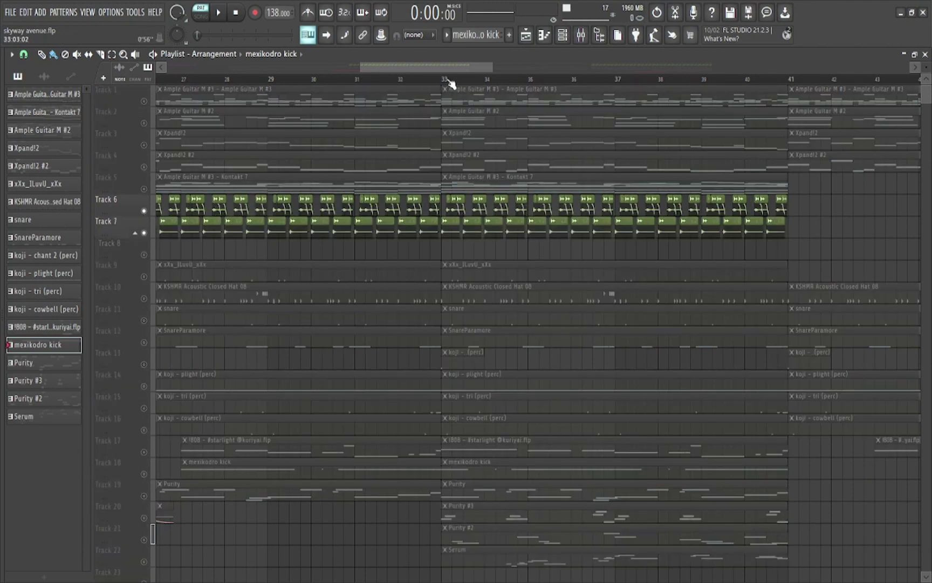
scroll(456, 80, "up", 2)
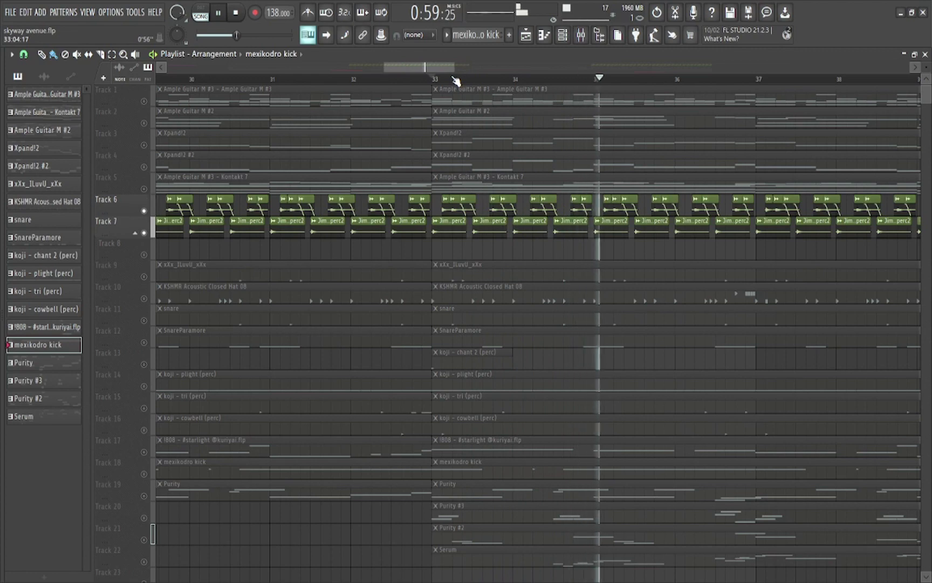
scroll(456, 80, "down", 2)
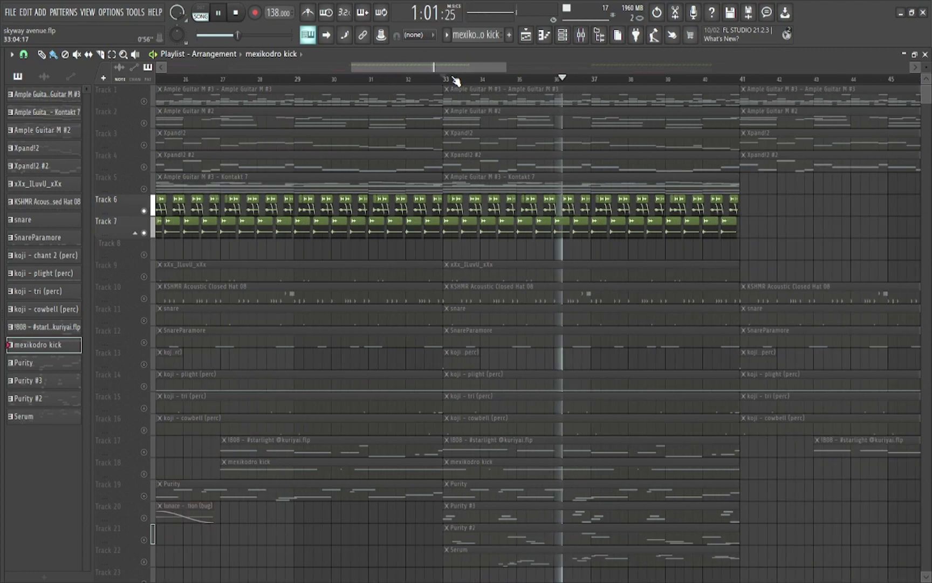
scroll(668, 81, "up", 2)
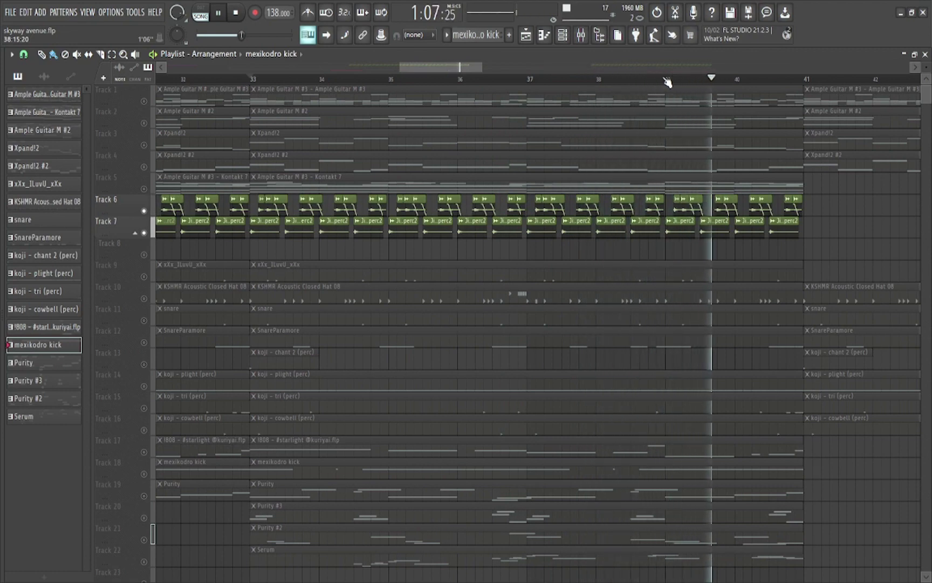
scroll(668, 81, "down", 3)
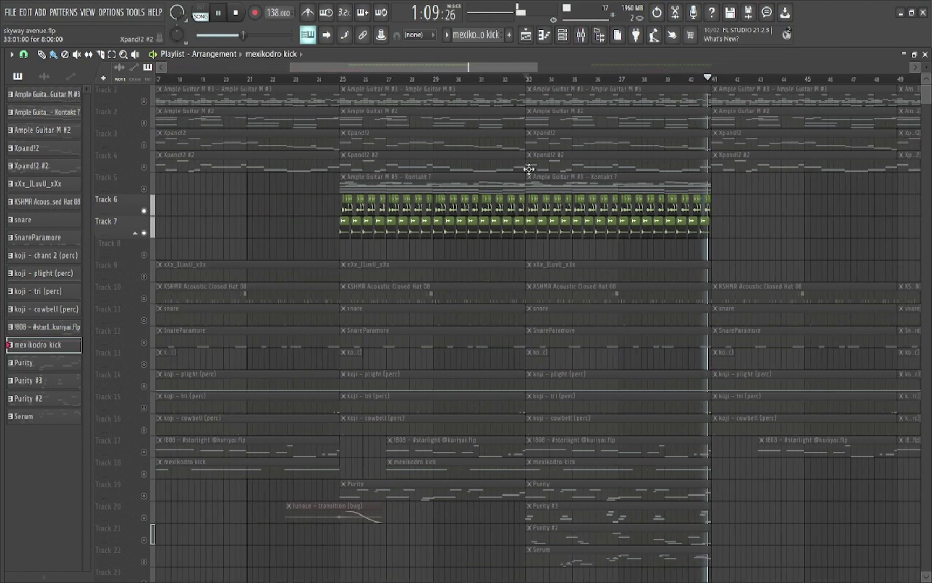
Step: Unmute tracks 9 to 18 alongside tracks 6 and 7 and play the full drum section from bar 33
left_click_drag(143, 276, 145, 345)
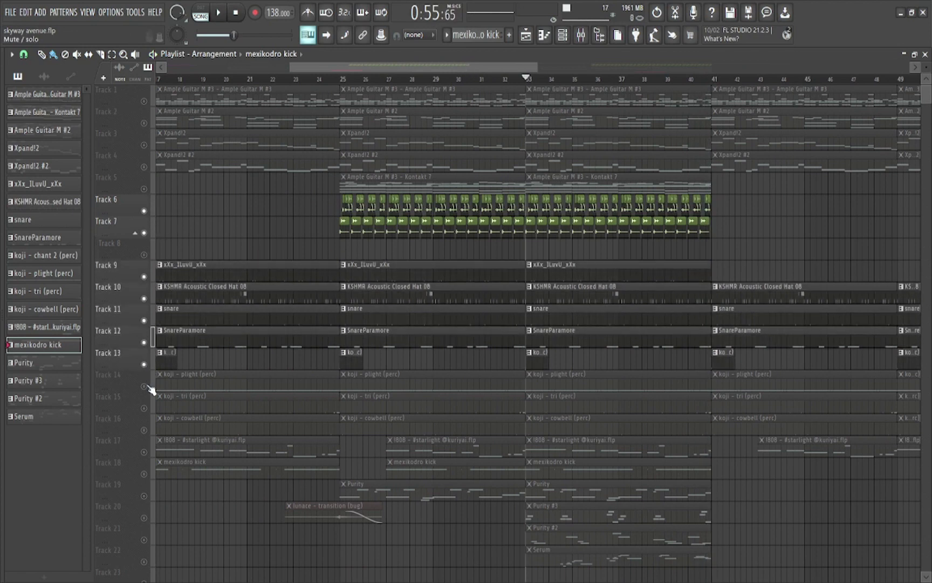
left_click_drag(151, 390, 153, 454)
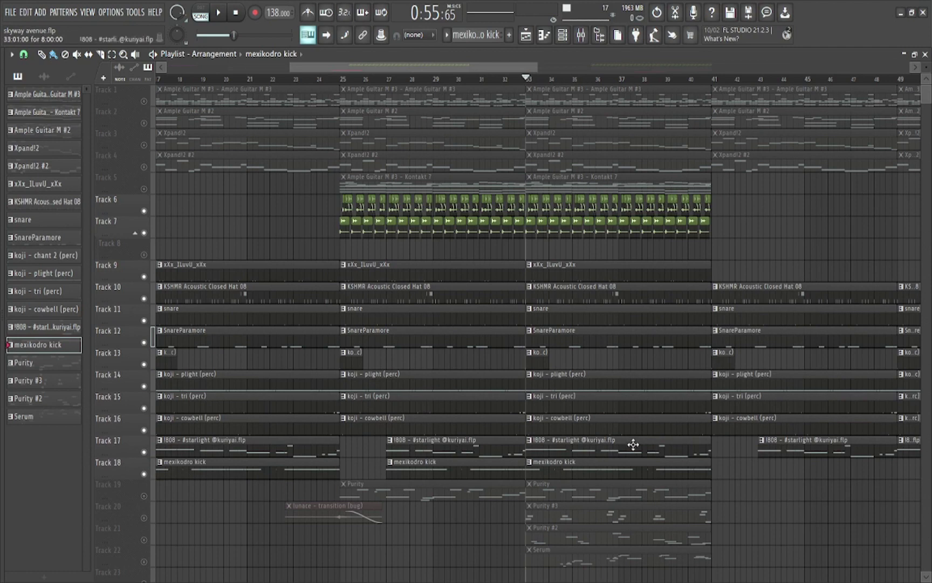
key("space")
scroll(575, 86, "up", 3)
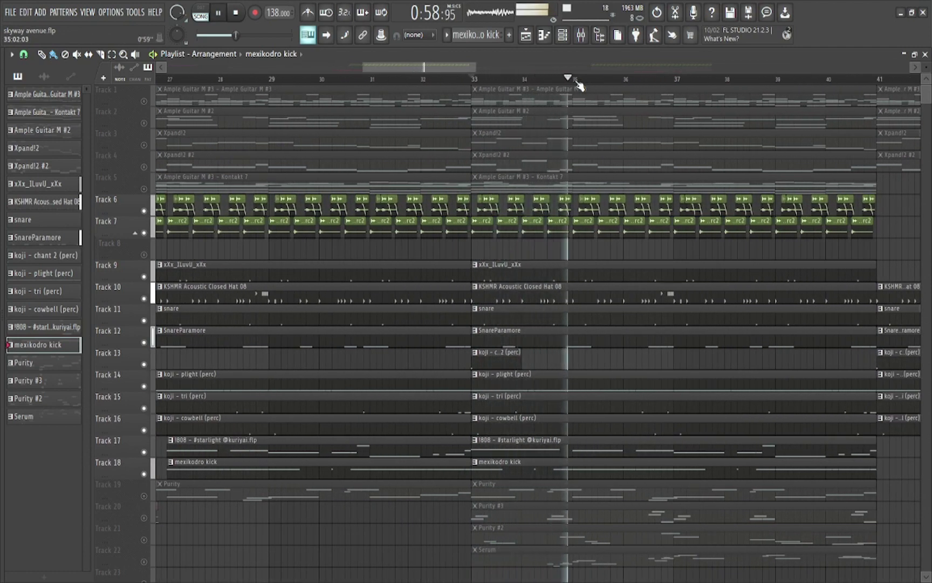
scroll(579, 85, "down", 3)
scroll(579, 86, "down", 2)
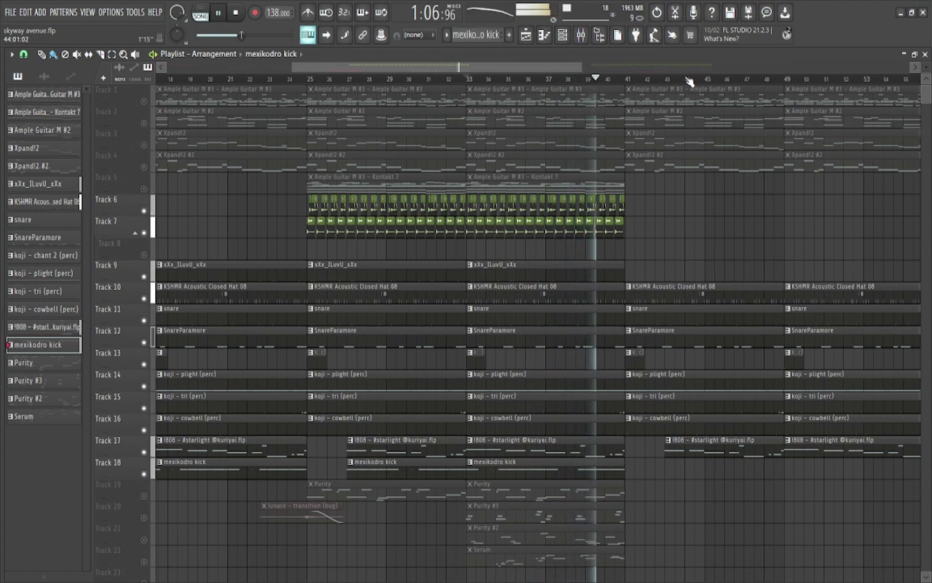
scroll(690, 81, "down", 3)
scroll(689, 81, "down", 2)
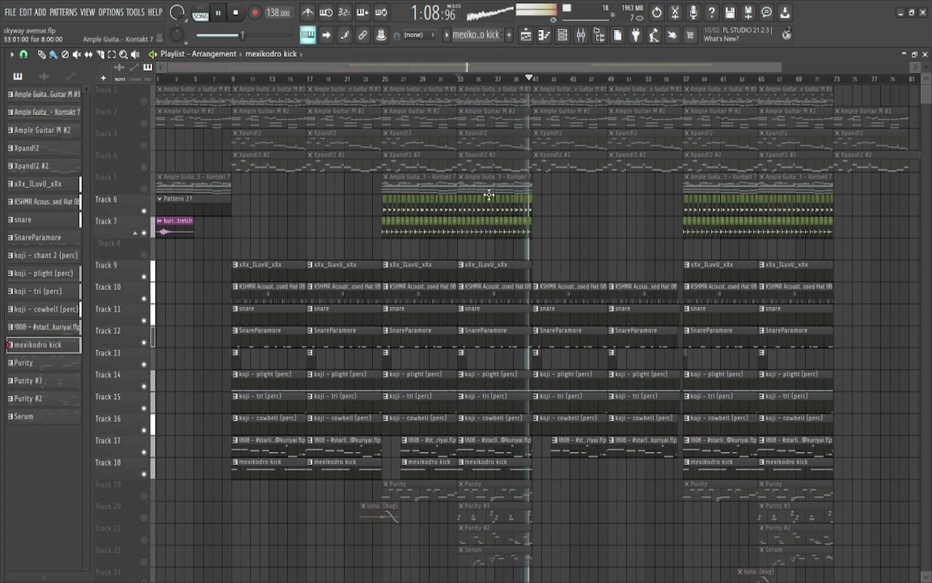
Step: Stop playback and unmute all playlist tracks
key("space")
left_click(144, 211, "ctrl")
left_click(144, 211, "ctrl")
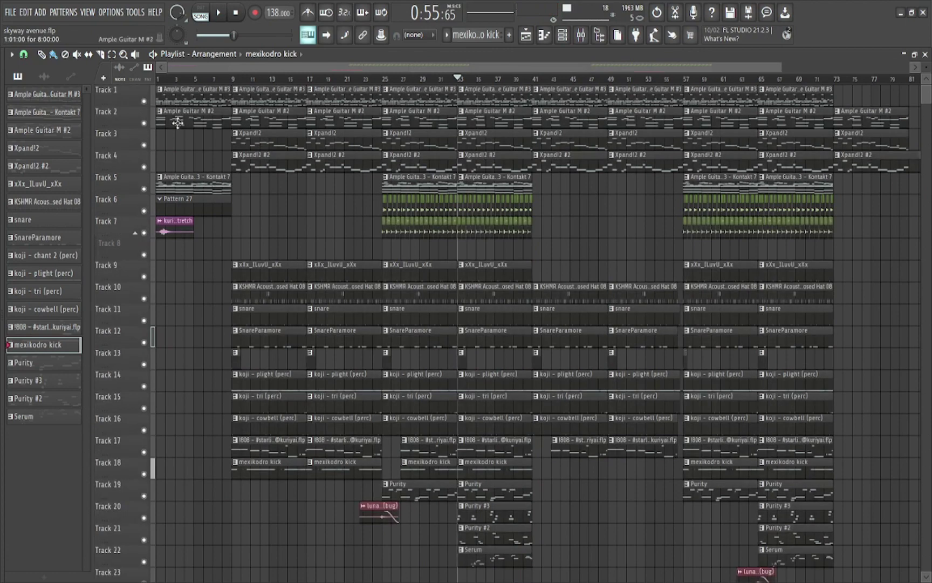